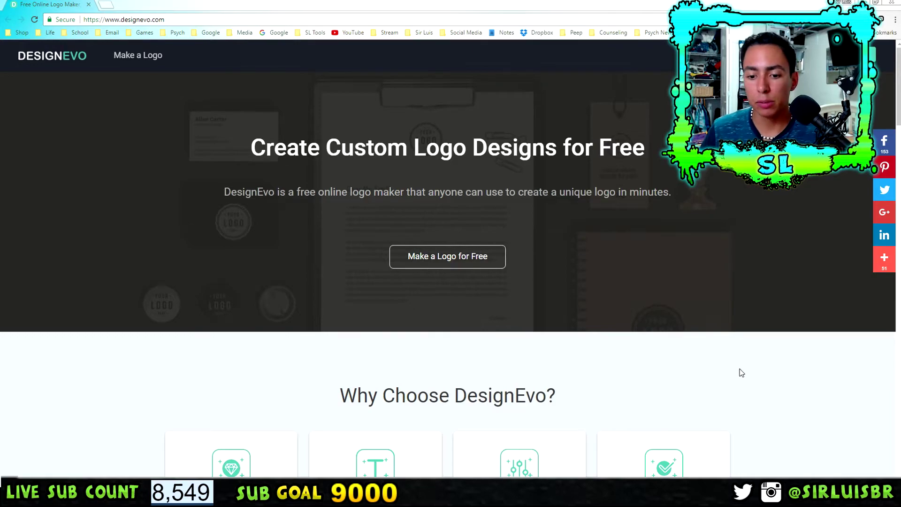
- Look through the popular logo design ideas on the home page and start making a free logo
{"action": "scroll", "coordinate": [742, 373], "scroll_direction": "down", "scroll_amount": 20}
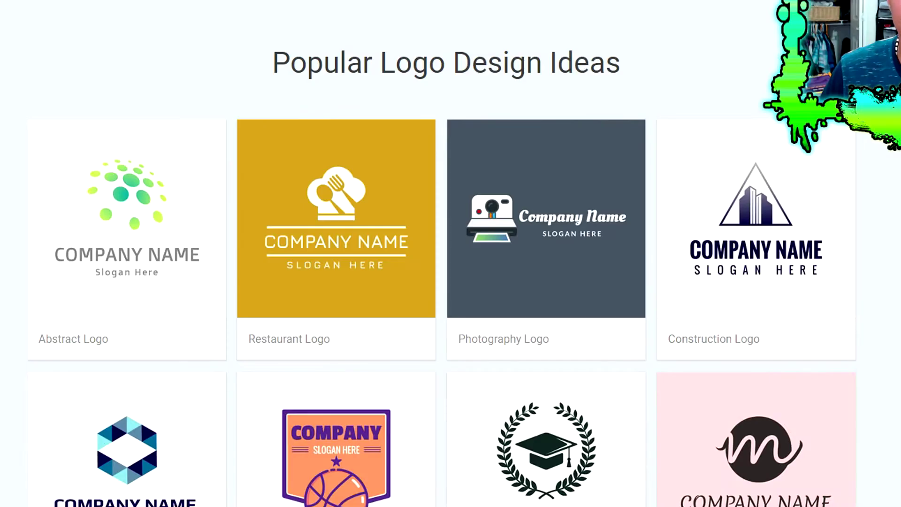
{"action": "scroll", "coordinate": [765, 355], "scroll_direction": "down", "scroll_amount": 3}
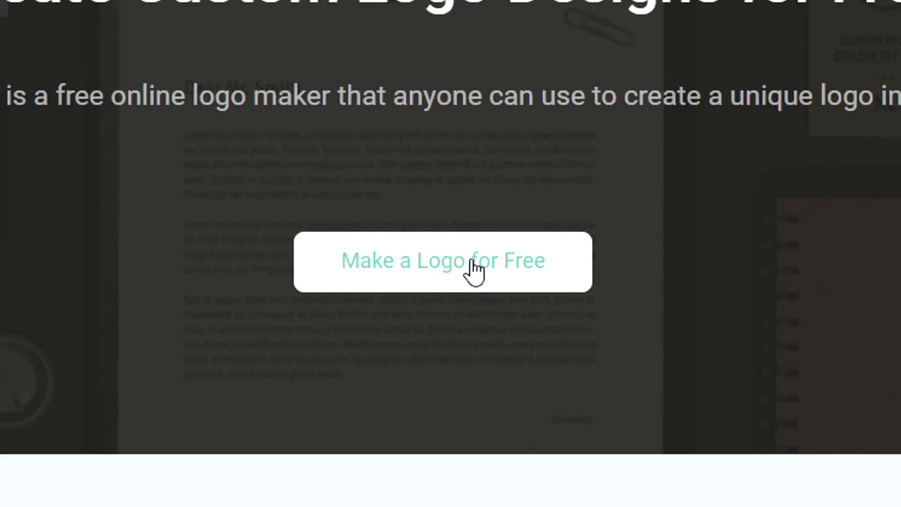
{"action": "left_click", "coordinate": [459, 259]}
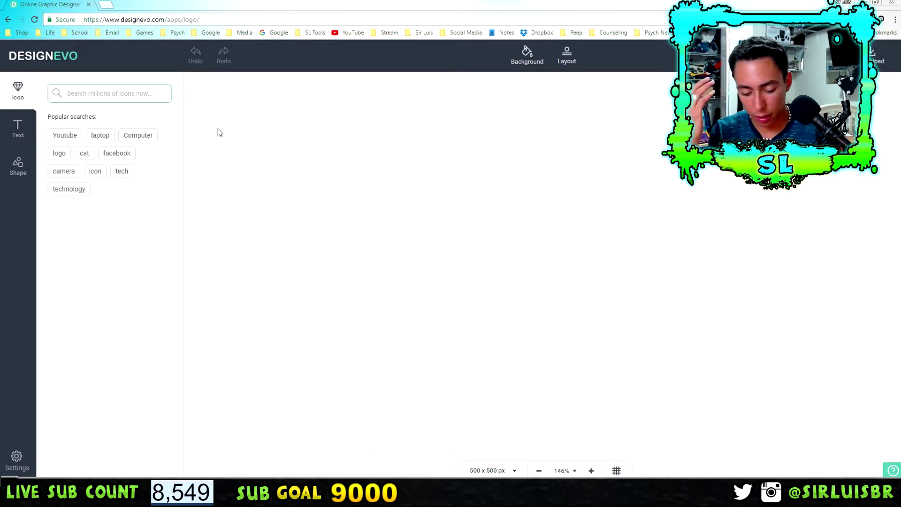
- Search the icon library for "fox" and try several fox icons on the canvas, ending with the black fox head in profile
{"action": "type", "text": "fox"}
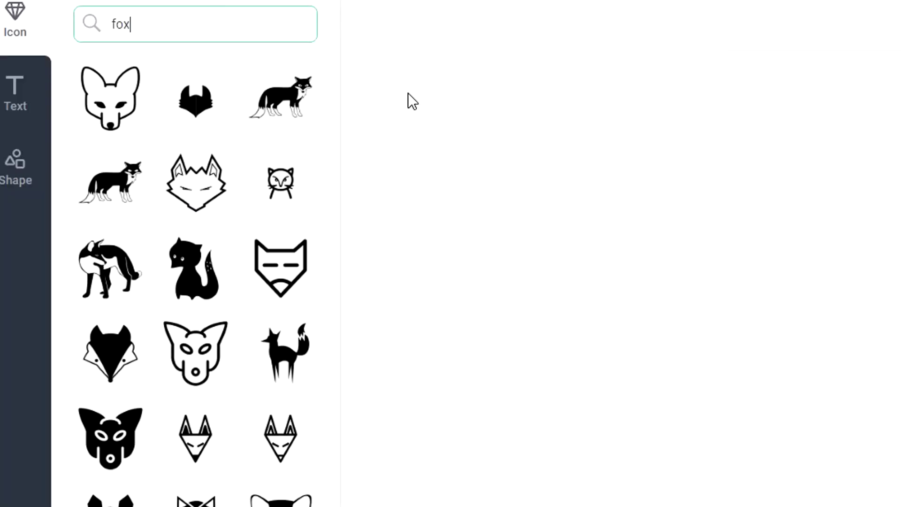
{"action": "left_click", "coordinate": [107, 117]}
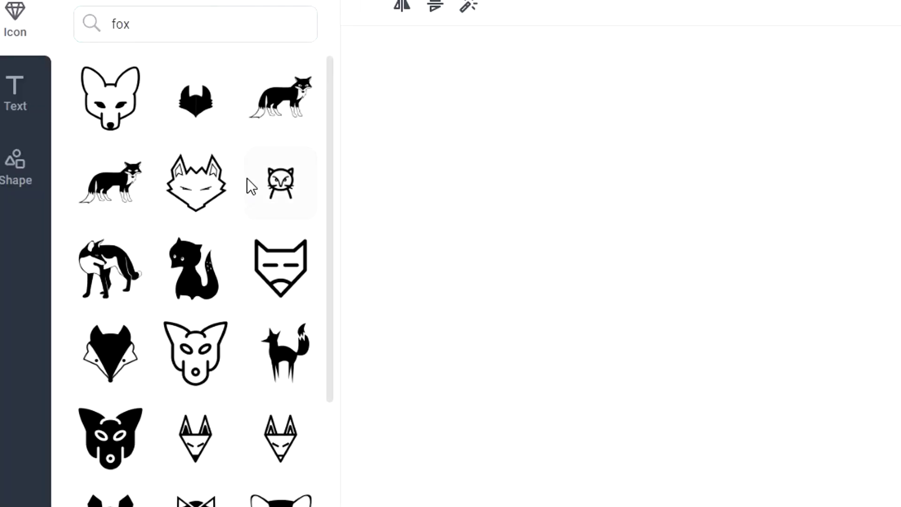
{"action": "scroll", "coordinate": [225, 368], "scroll_direction": "down", "scroll_amount": 3}
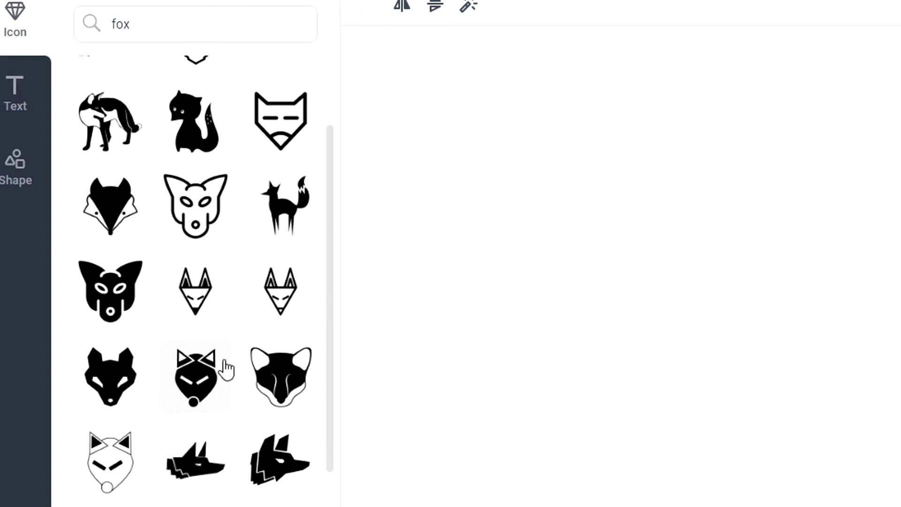
{"action": "left_click", "coordinate": [221, 368]}
{"action": "left_click", "coordinate": [112, 230]}
{"action": "left_click", "coordinate": [154, 233]}
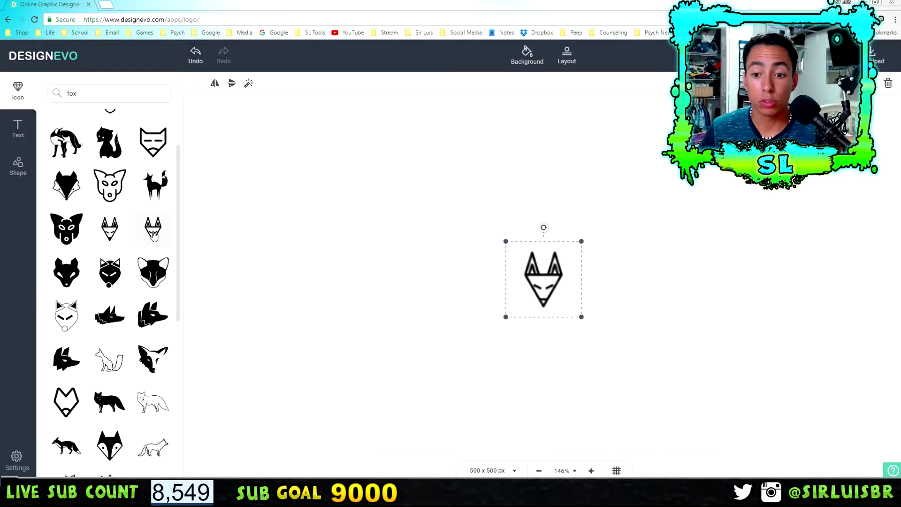
{"action": "left_click", "coordinate": [155, 323]}
{"action": "left_click", "coordinate": [118, 323]}
{"action": "scroll", "coordinate": [118, 323], "scroll_direction": "down", "scroll_amount": 3}
{"action": "scroll", "coordinate": [79, 117], "scroll_direction": "up", "scroll_amount": 2}
{"action": "scroll", "coordinate": [79, 116], "scroll_direction": "up", "scroll_amount": 1}
- Search the icon library for "whale" and for "soccer", and look through the soccer icons
{"action": "double_click", "coordinate": [53, 97]}
{"action": "type", "text": "whale"}
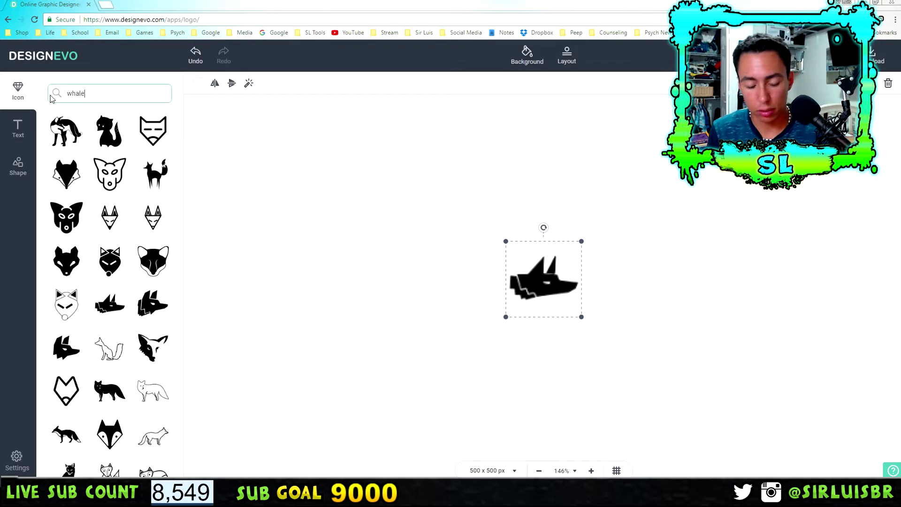
{"action": "key", "text": "Return"}
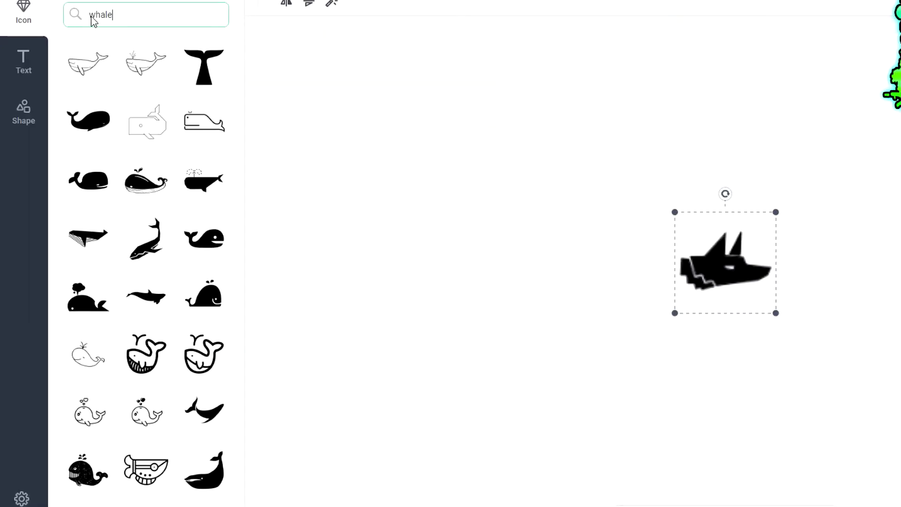
{"action": "double_click", "coordinate": [70, 16]}
{"action": "type", "text": "soccer"}
{"action": "key", "text": "Return"}
{"action": "scroll", "coordinate": [106, 145], "scroll_direction": "down", "scroll_amount": 3}
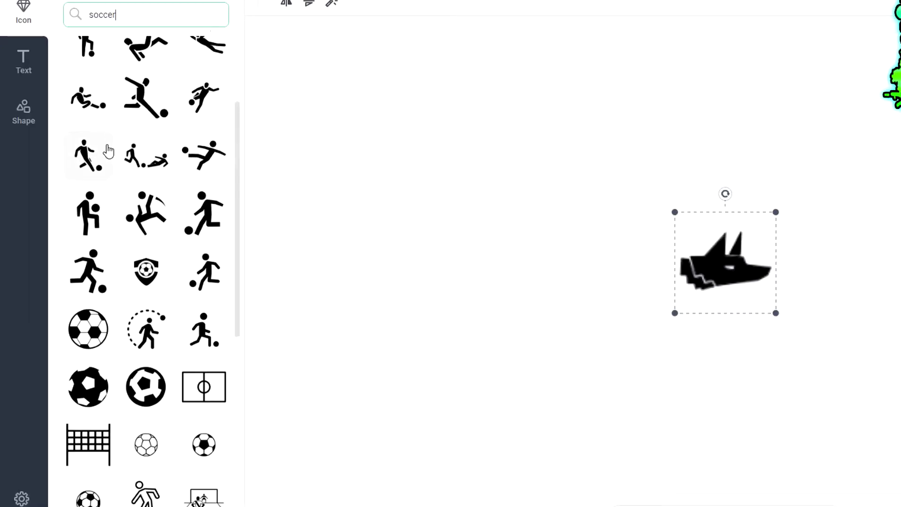
{"action": "scroll", "coordinate": [177, 201], "scroll_direction": "up", "scroll_amount": 4}
- Search the icon library for "cat" and replace the fox head with the solid black cat face
{"action": "left_click_drag", "start_coordinate": [134, 21], "coordinate": [66, 17]}
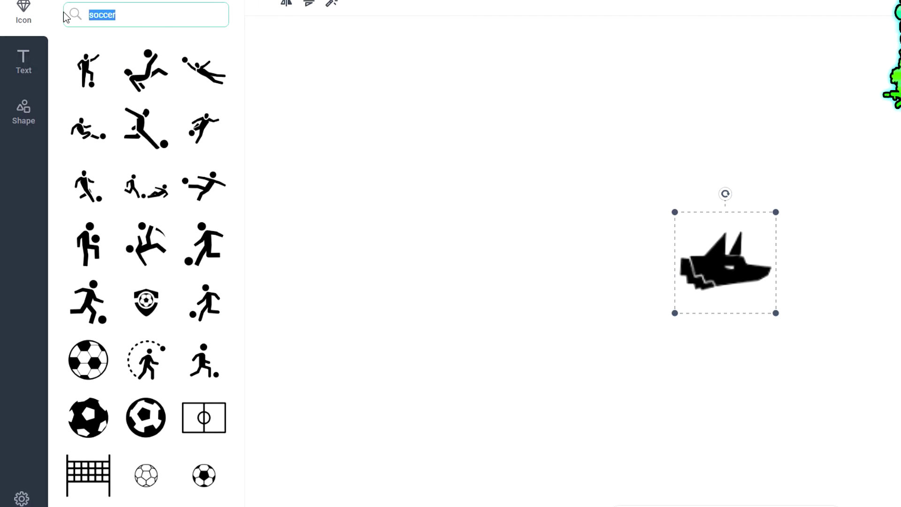
{"action": "key", "text": "BackSpace"}
{"action": "type", "text": "cat"}
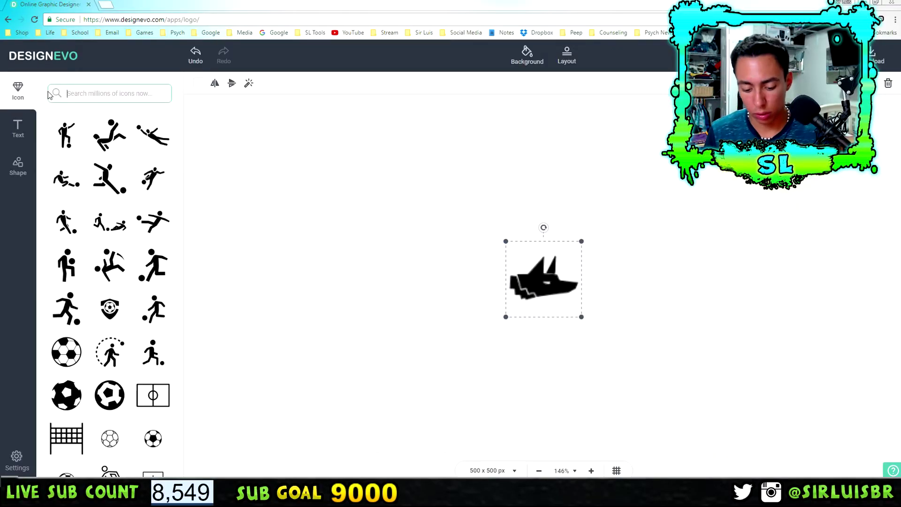
{"action": "key", "text": "Return"}
{"action": "left_click", "coordinate": [67, 211]}
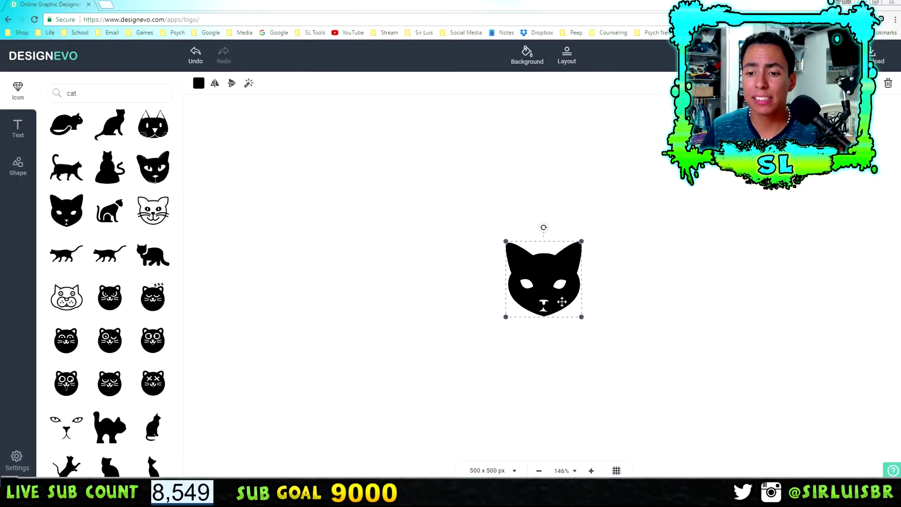
- Enlarge the cat face and move it up to about position 155,122 on the canvas
{"action": "left_click_drag", "start_coordinate": [599, 299], "coordinate": [575, 280]}
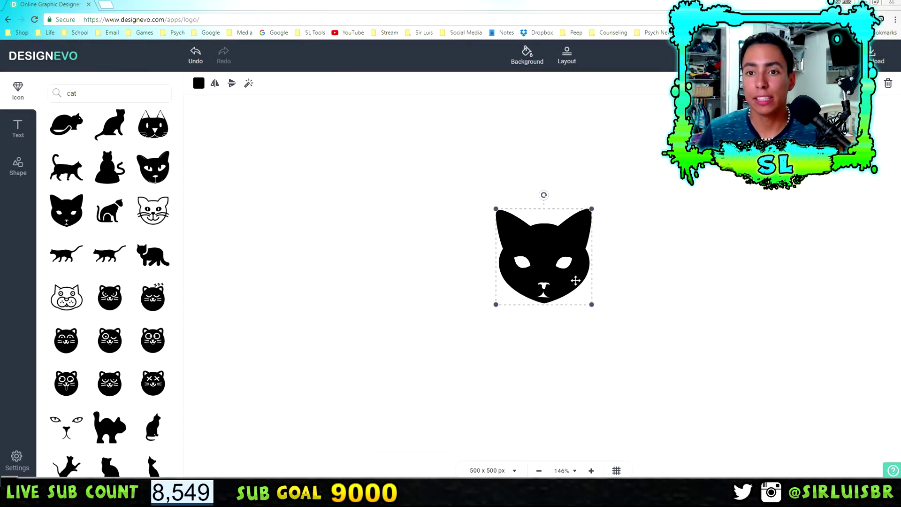
{"action": "scroll", "coordinate": [66, 224], "scroll_direction": "up", "scroll_amount": 1}
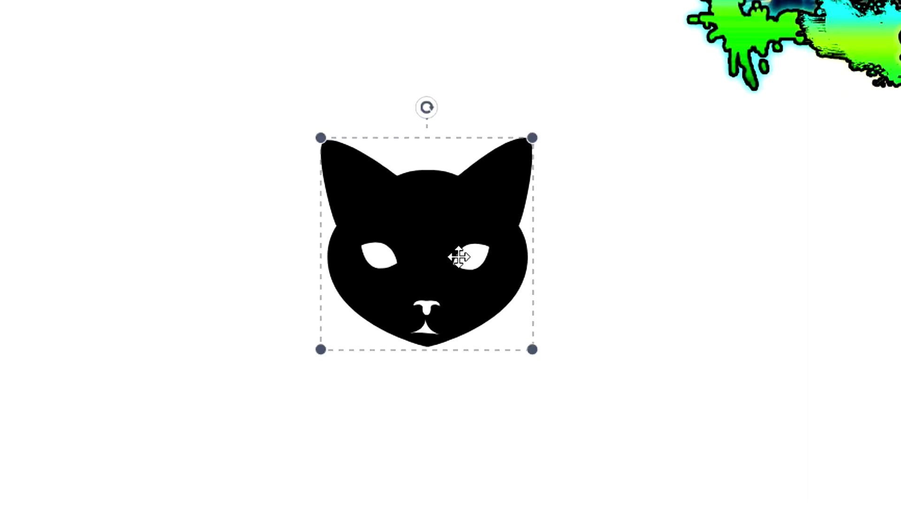
{"action": "left_click_drag", "start_coordinate": [558, 261], "coordinate": [559, 268]}
{"action": "left_click_drag", "start_coordinate": [501, 368], "coordinate": [529, 396]}
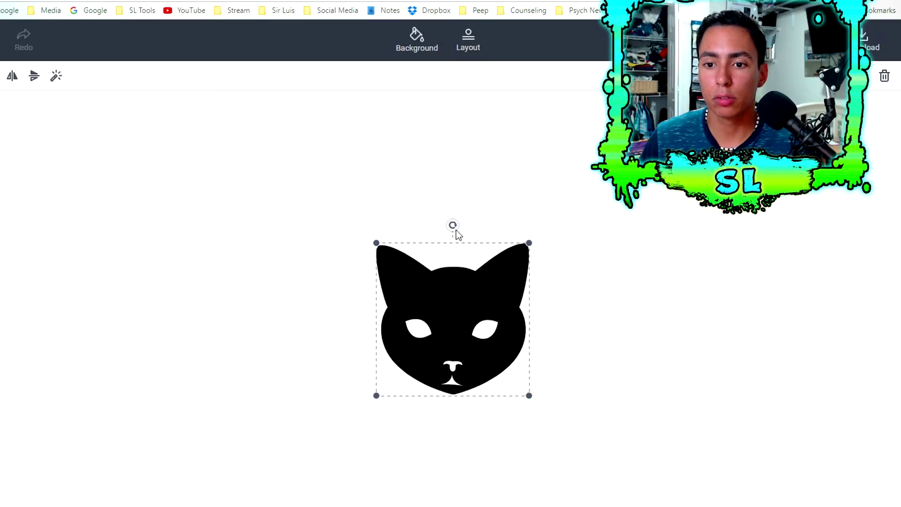
{"action": "left_click_drag", "start_coordinate": [455, 295], "coordinate": [436, 275]}
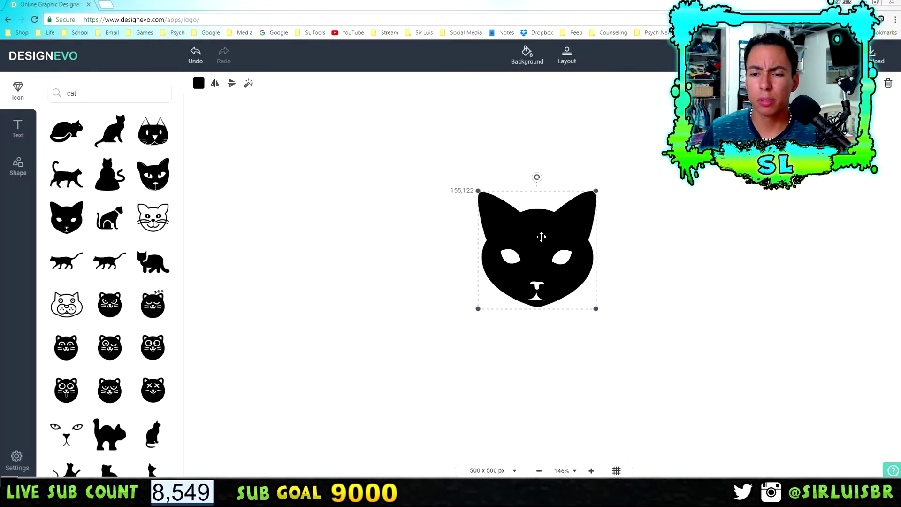
- Try a sitting cat icon and an outlined cat face on either side of the black cat face, and delete both
{"action": "scroll", "coordinate": [142, 240], "scroll_direction": "down", "scroll_amount": 2}
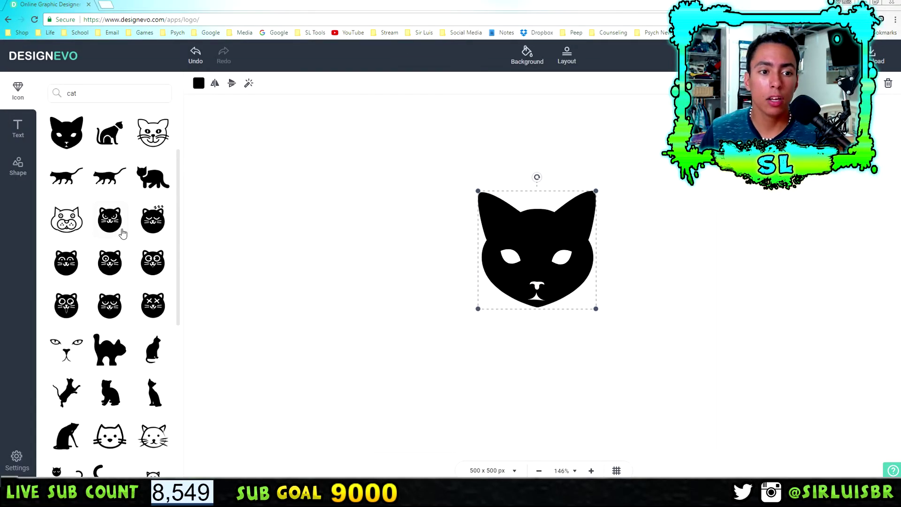
{"action": "scroll", "coordinate": [113, 211], "scroll_direction": "up", "scroll_amount": 2}
{"action": "left_click_drag", "start_coordinate": [113, 215], "coordinate": [438, 228]}
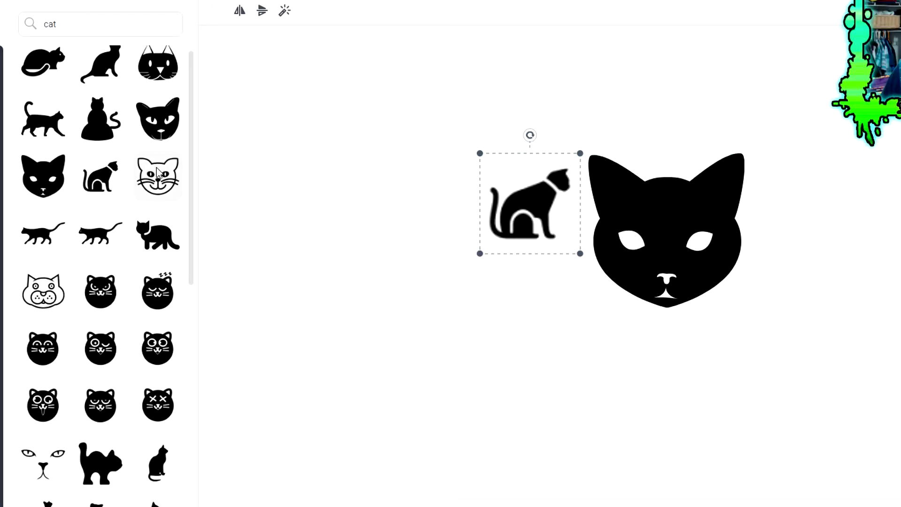
{"action": "left_click_drag", "start_coordinate": [157, 167], "coordinate": [828, 237]}
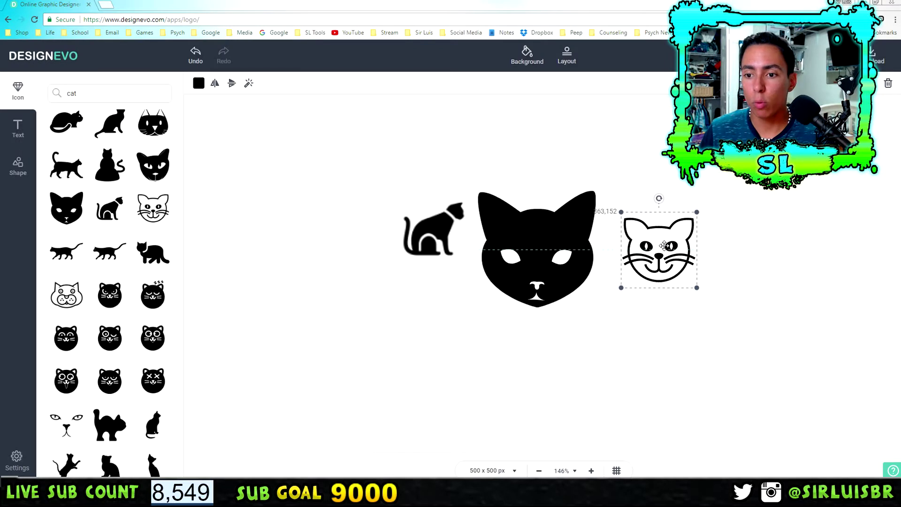
{"action": "key", "text": "Delete"}
{"action": "left_click", "coordinate": [441, 232]}
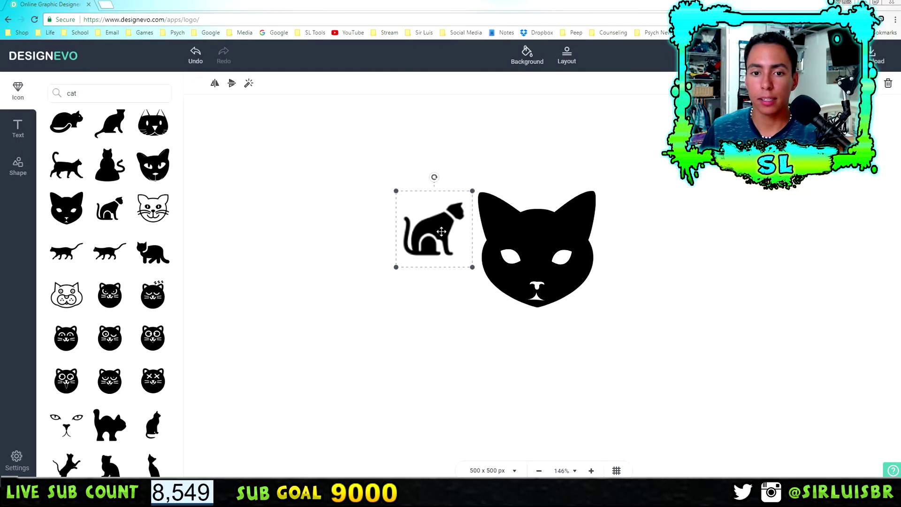
{"action": "key", "text": "Delete"}
- Shift the cat face slightly up and recolour it solid red
{"action": "left_click_drag", "start_coordinate": [537, 244], "coordinate": [543, 238]}
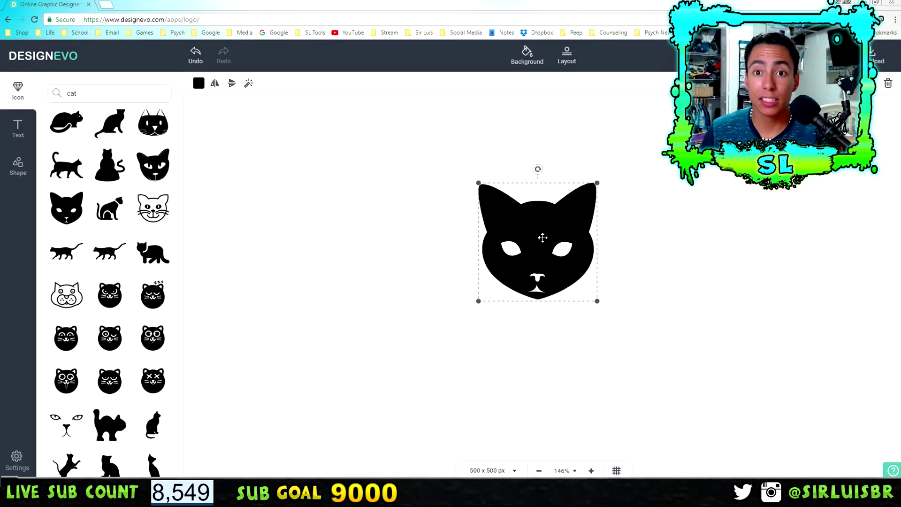
{"action": "left_click", "coordinate": [198, 83]}
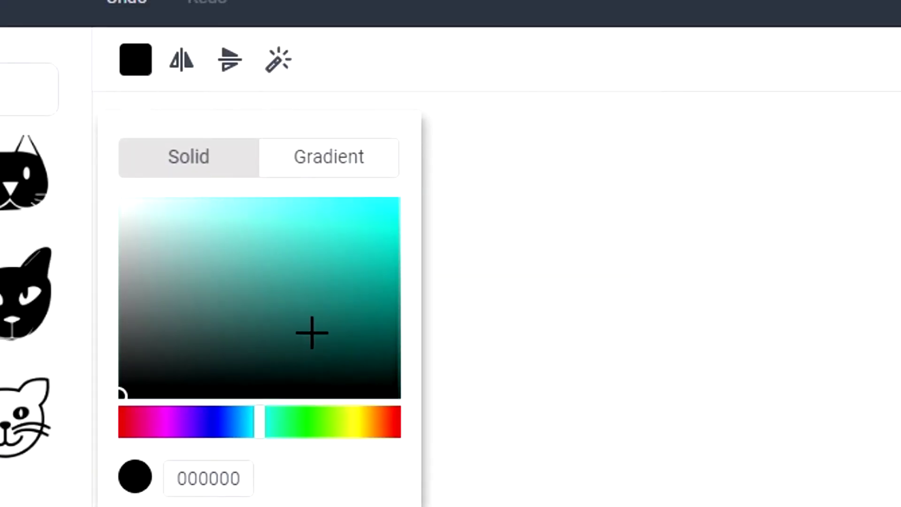
{"action": "left_click", "coordinate": [290, 135]}
{"action": "left_click", "coordinate": [187, 192]}
{"action": "left_click", "coordinate": [207, 246]}
{"action": "left_click_drag", "start_coordinate": [190, 175], "coordinate": [213, 117]}
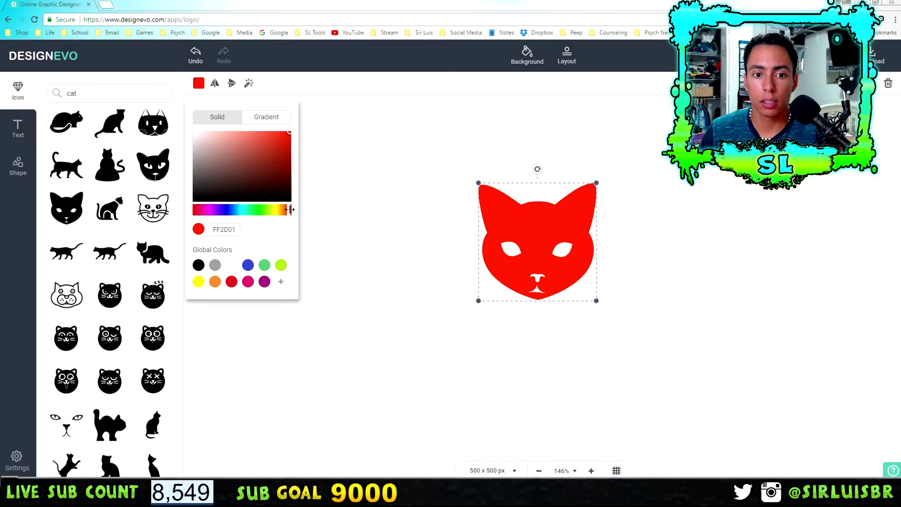
{"action": "left_click_drag", "start_coordinate": [291, 210], "coordinate": [296, 214]}
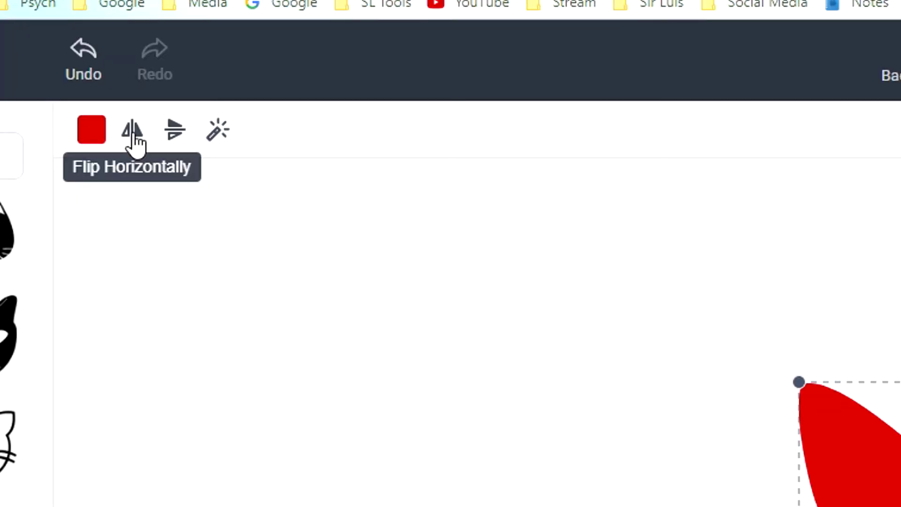
- Flip the cat face vertically and back again, and try its opacity setting, leaving it at 100
{"action": "left_click", "coordinate": [176, 143]}
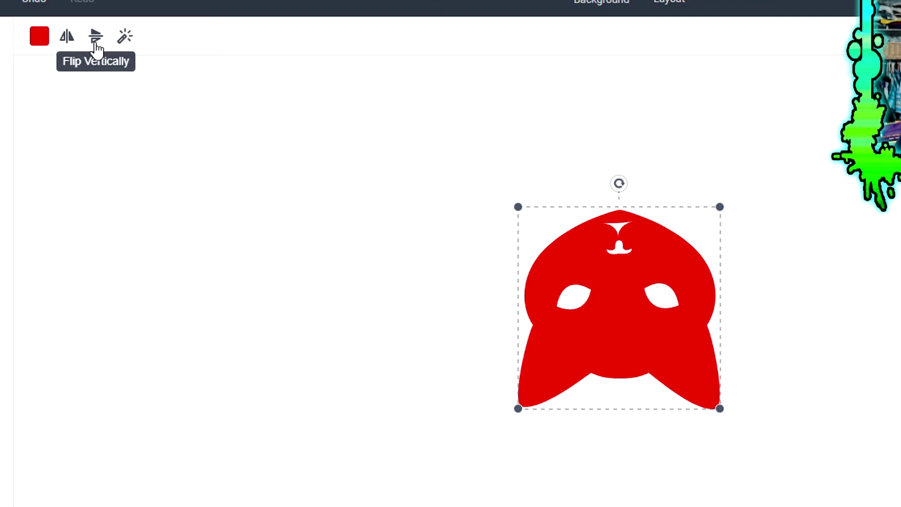
{"action": "left_click", "coordinate": [96, 46]}
{"action": "left_click", "coordinate": [125, 46]}
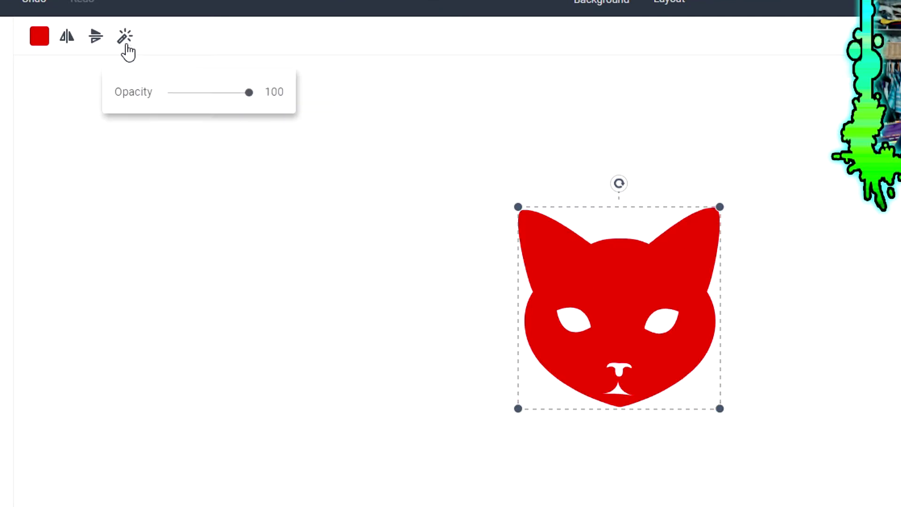
{"action": "left_click_drag", "start_coordinate": [247, 92], "coordinate": [287, 96]}
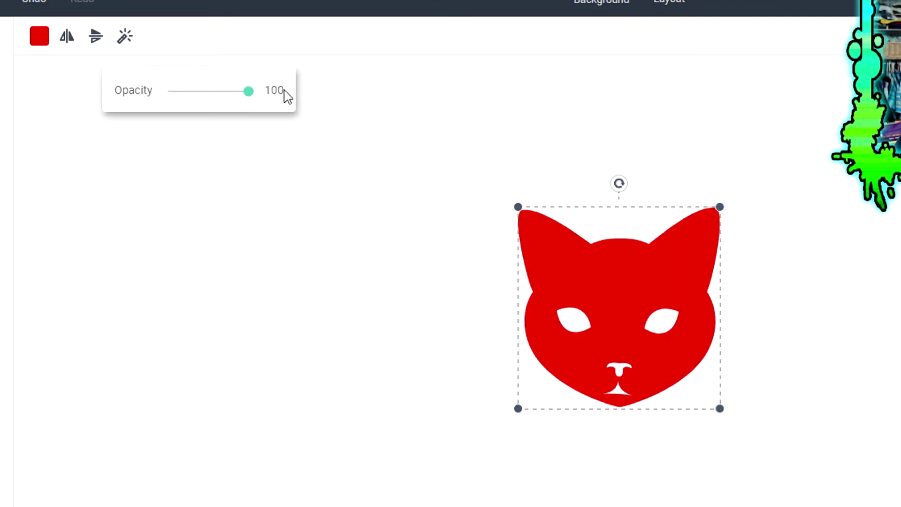
{"action": "left_click", "coordinate": [261, 180]}
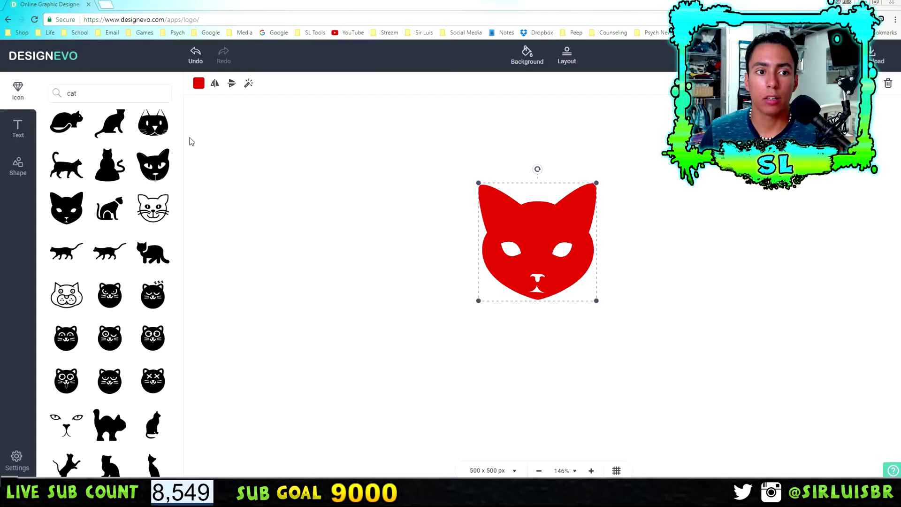
- Move the red cat face up to about position 152,91 and show the text options
{"action": "left_click_drag", "start_coordinate": [536, 214], "coordinate": [534, 201]}
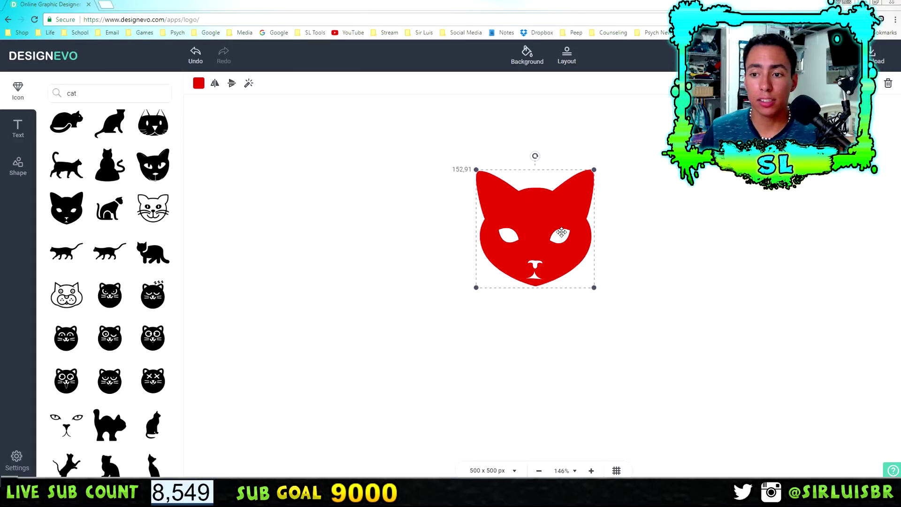
{"action": "left_click", "coordinate": [18, 134]}
{"action": "right_click", "coordinate": [19, 130]}
{"action": "left_click", "coordinate": [22, 128]}
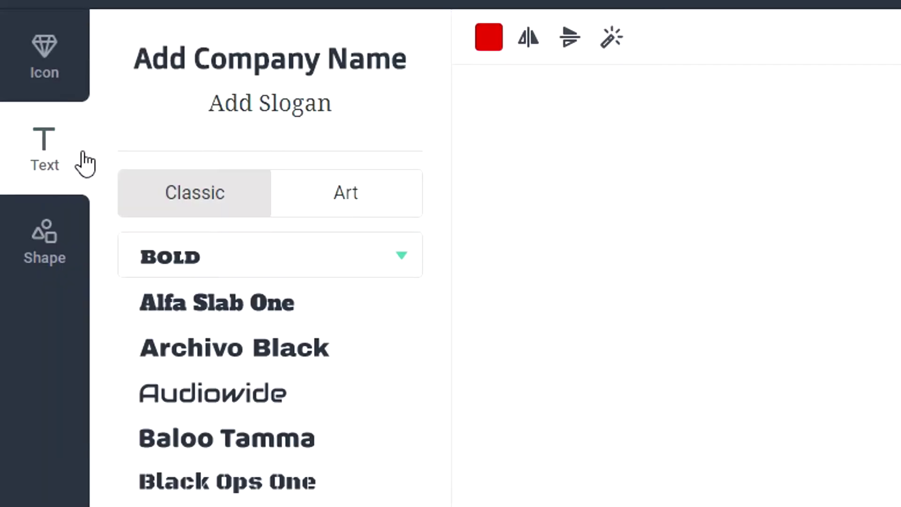
- Browse the classic fonts in the Bold and Modern (Sans) categories
{"action": "scroll", "coordinate": [290, 312], "scroll_direction": "down", "scroll_amount": 5}
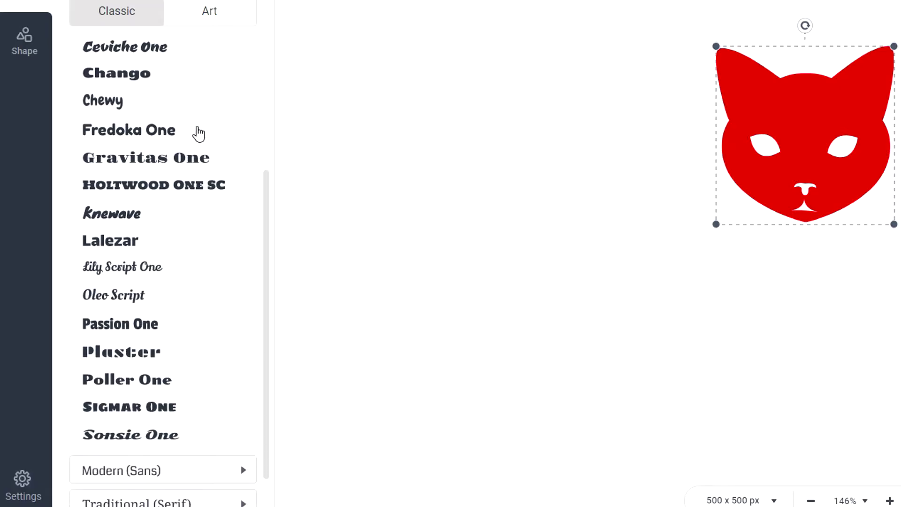
{"action": "scroll", "coordinate": [199, 134], "scroll_direction": "down", "scroll_amount": 3}
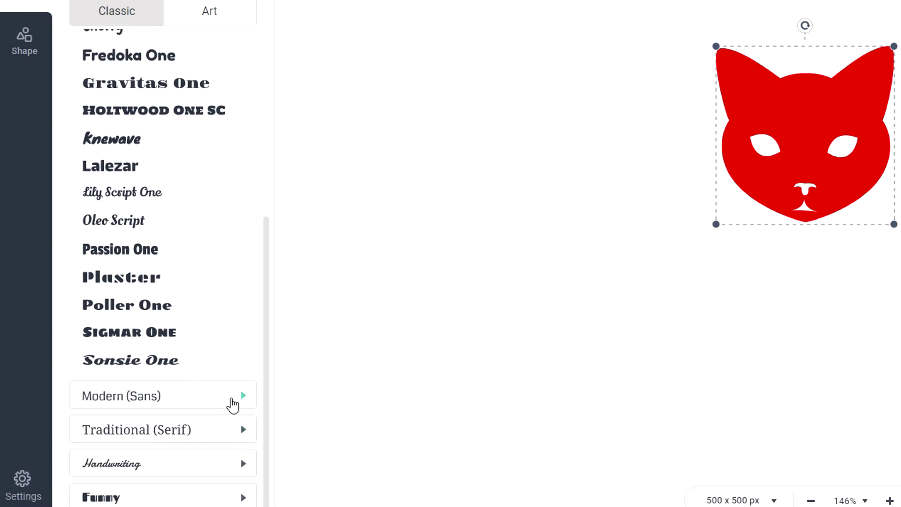
{"action": "left_click", "coordinate": [234, 402]}
{"action": "scroll", "coordinate": [201, 364], "scroll_direction": "down", "scroll_amount": 7}
{"action": "scroll", "coordinate": [209, 352], "scroll_direction": "up", "scroll_amount": 6}
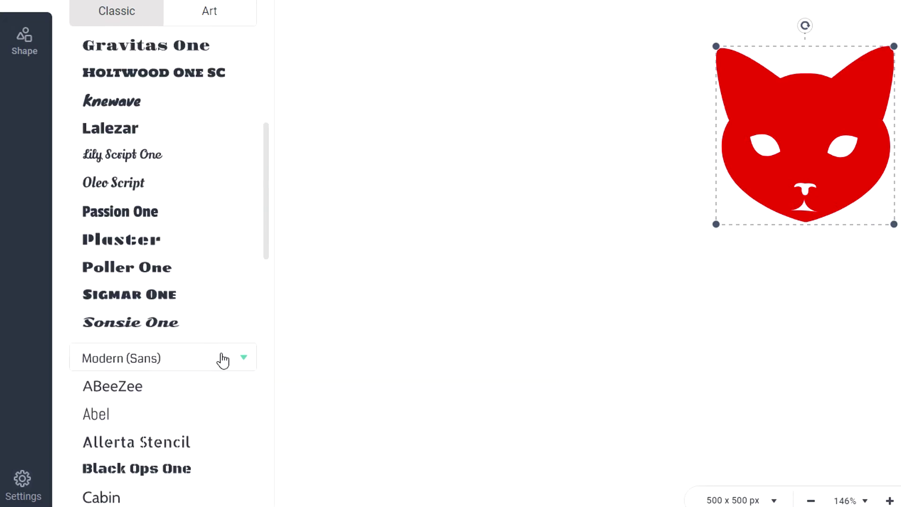
{"action": "left_click", "coordinate": [223, 360]}
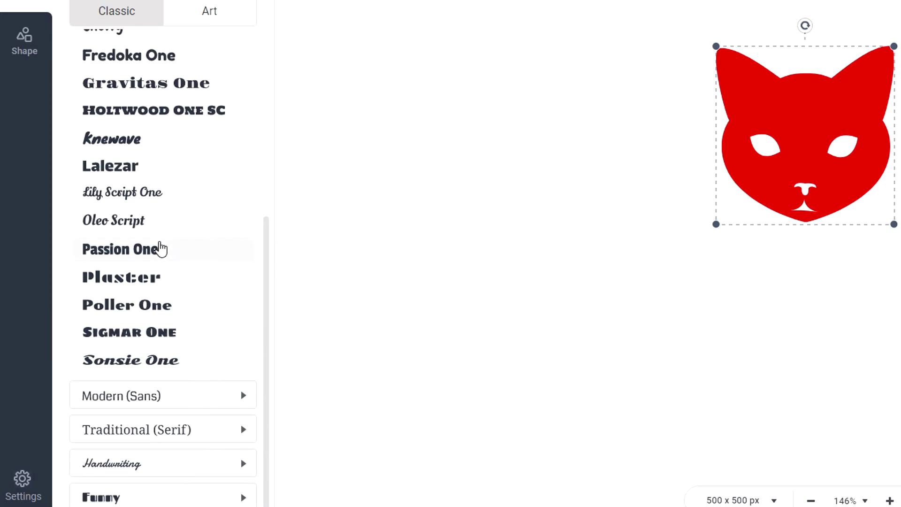
- Add a Fredoka One text line and place it just below the cat face
{"action": "scroll", "coordinate": [161, 244], "scroll_direction": "up", "scroll_amount": 4}
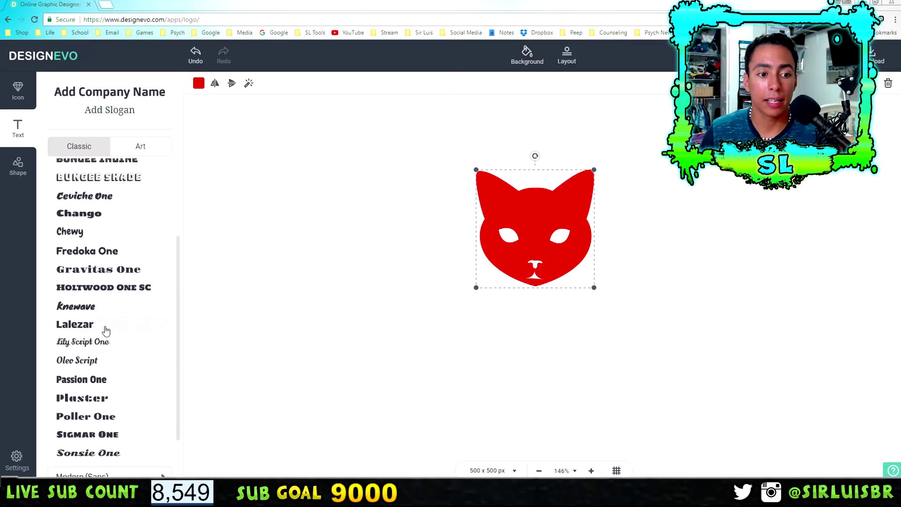
{"action": "left_click", "coordinate": [96, 256]}
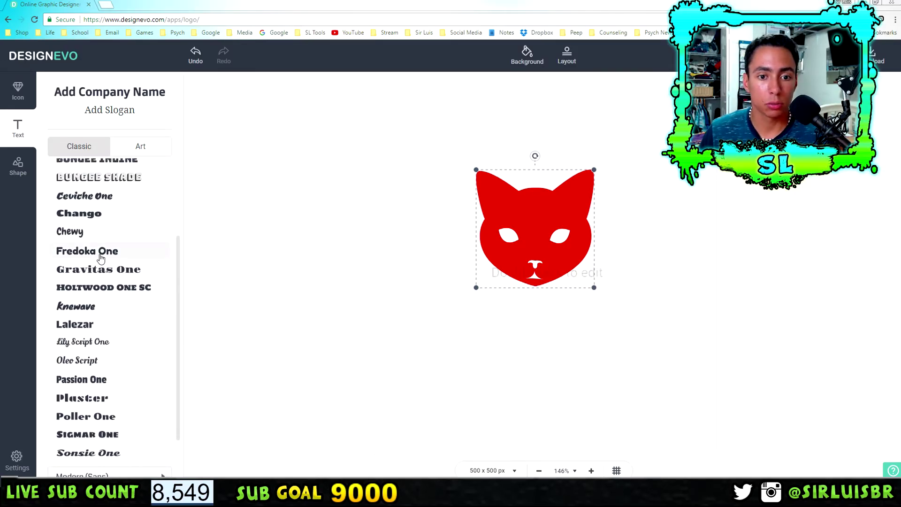
{"action": "left_click_drag", "start_coordinate": [564, 279], "coordinate": [552, 312]}
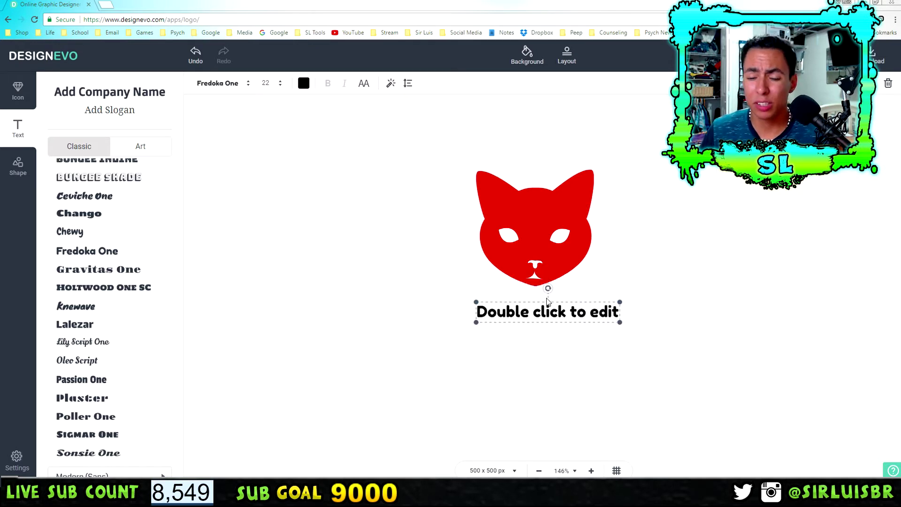
- Enlarge the placeholder text to size 27 and centre it beneath the cat face
{"action": "left_click", "coordinate": [551, 306]}
{"action": "left_click", "coordinate": [549, 304]}
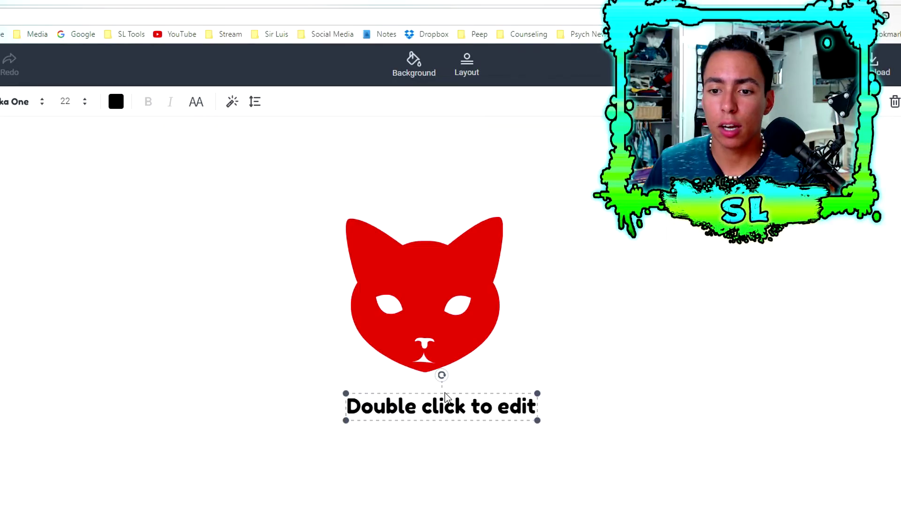
{"action": "left_click_drag", "start_coordinate": [446, 397], "coordinate": [431, 389]}
{"action": "left_click_drag", "start_coordinate": [521, 412], "coordinate": [563, 420]}
{"action": "left_click_drag", "start_coordinate": [450, 387], "coordinate": [436, 387]}
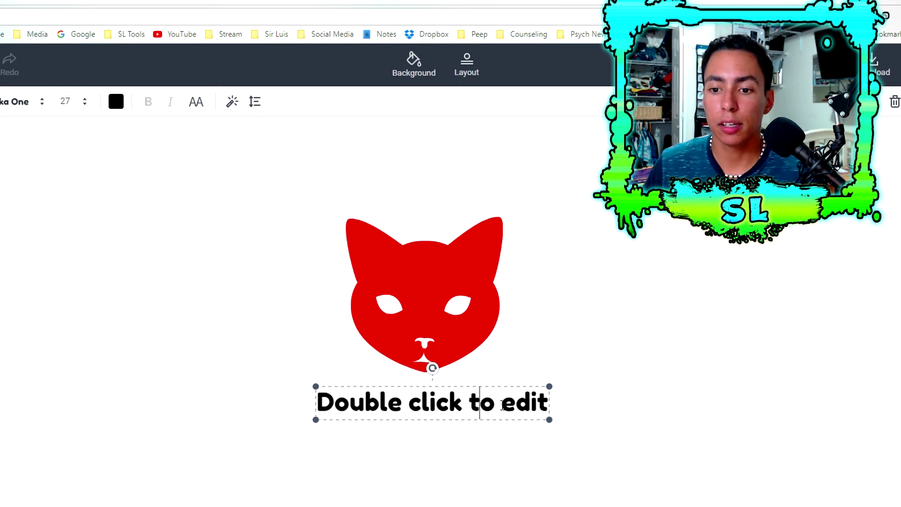
- Replace the placeholder text with "Sir Kitty" and enlarge it to size 61
{"action": "key", "text": "BackSpace"}
{"action": "key", "text": "BackSpace"}
{"action": "key", "text": "BackSpace"}
{"action": "key", "text": "BackSpace"}
{"action": "key", "text": "BackSpace"}
{"action": "key", "text": "BackSpace"}
{"action": "key", "text": "BackSpace"}
{"action": "key", "text": "BackSpace"}
{"action": "key", "text": "BackSpace"}
{"action": "key", "text": "BackSpace"}
{"action": "key", "text": "BackSpace"}
{"action": "key", "text": "BackSpace"}
{"action": "key", "text": "BackSpace"}
{"action": "key", "text": "BackSpace"}
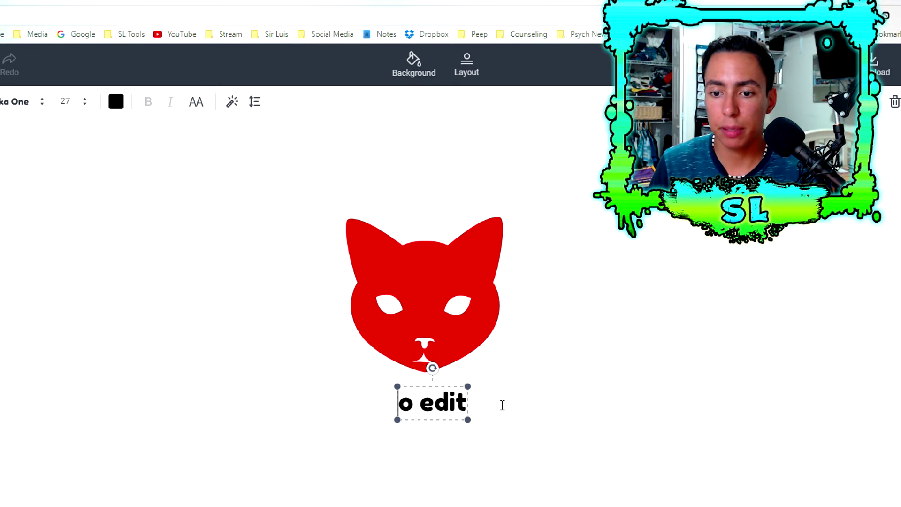
{"action": "key", "text": "BackSpace"}
{"action": "key", "text": "BackSpace"}
{"action": "key", "text": "BackSpace"}
{"action": "key", "text": "BackSpace"}
{"action": "key", "text": "BackSpace"}
{"action": "key", "text": "BackSpace"}
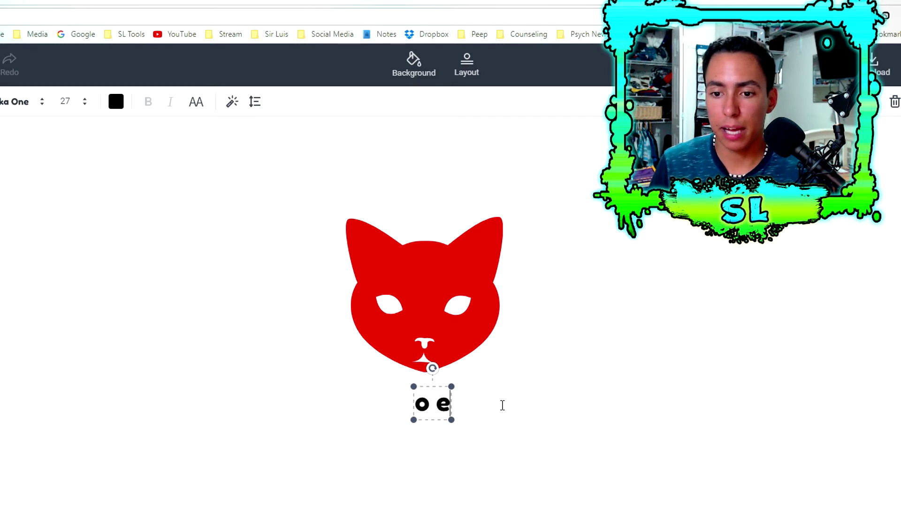
{"action": "type", "text": "Sir"}
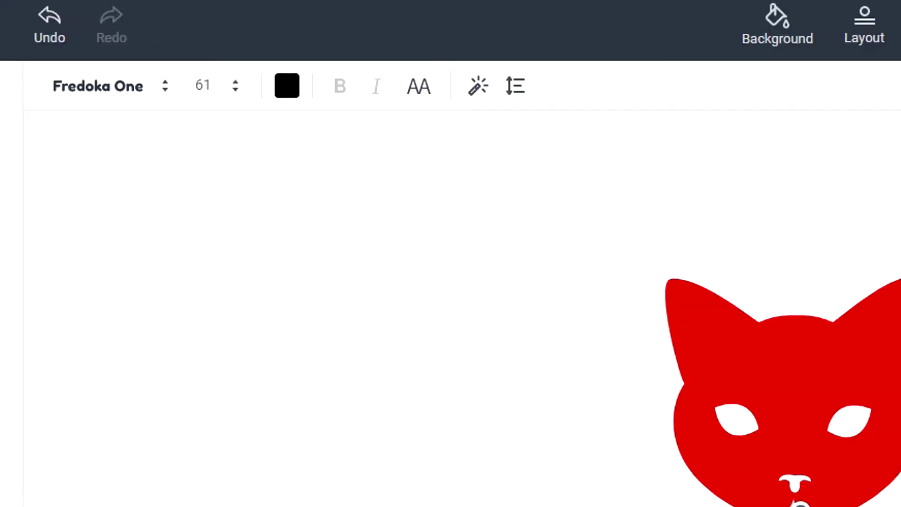
- Colour the Sir Kitty text blue and give it a black outline with a width of 12
{"action": "left_click", "coordinate": [290, 94]}
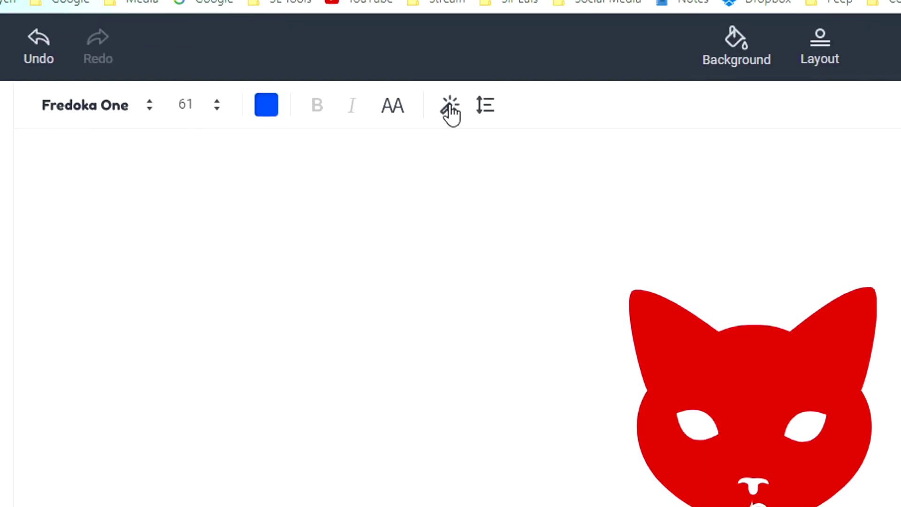
{"action": "left_click", "coordinate": [451, 107]}
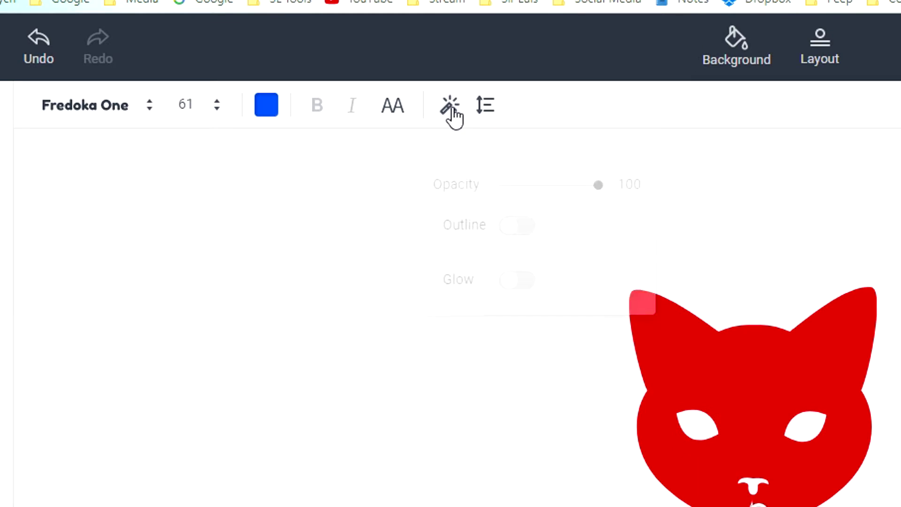
{"action": "left_click", "coordinate": [518, 213]}
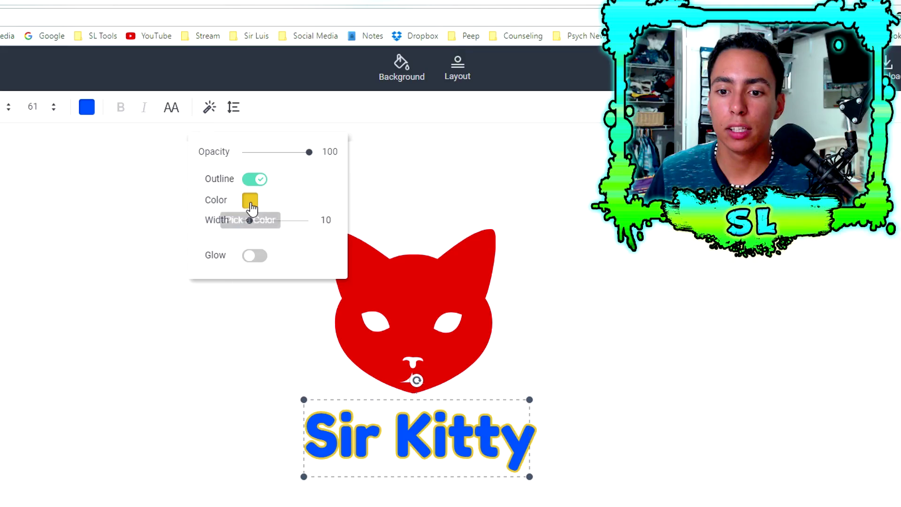
{"action": "left_click", "coordinate": [511, 245]}
{"action": "left_click_drag", "start_coordinate": [300, 317], "coordinate": [304, 338]}
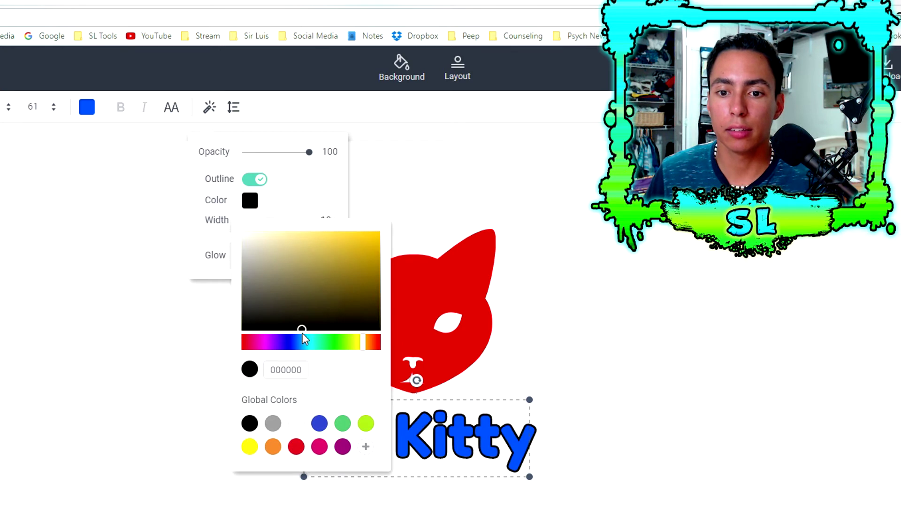
{"action": "left_click", "coordinate": [274, 216]}
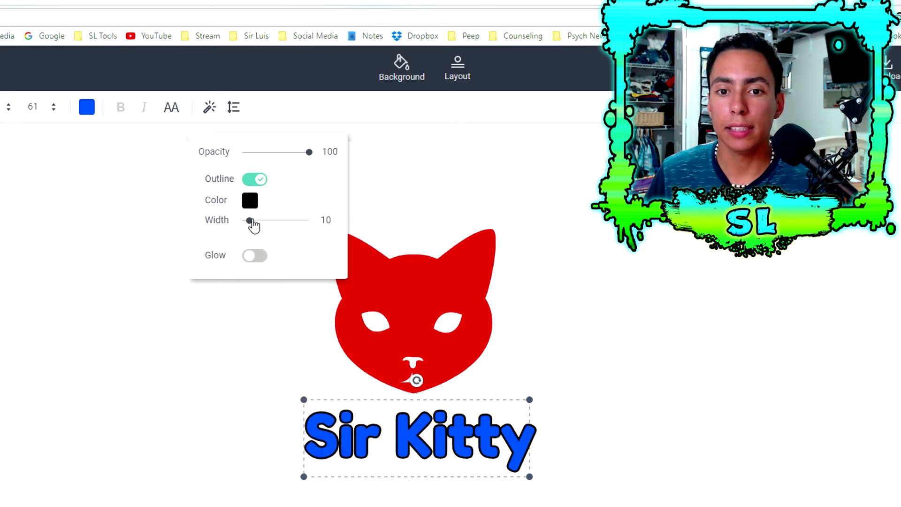
{"action": "mouse_move", "coordinate": [252, 225]}
{"action": "left_mouse_down"}
{"action": "mouse_move", "coordinate": [275, 228]}
{"action": "mouse_move", "coordinate": [250, 230]}
{"action": "left_mouse_up"}
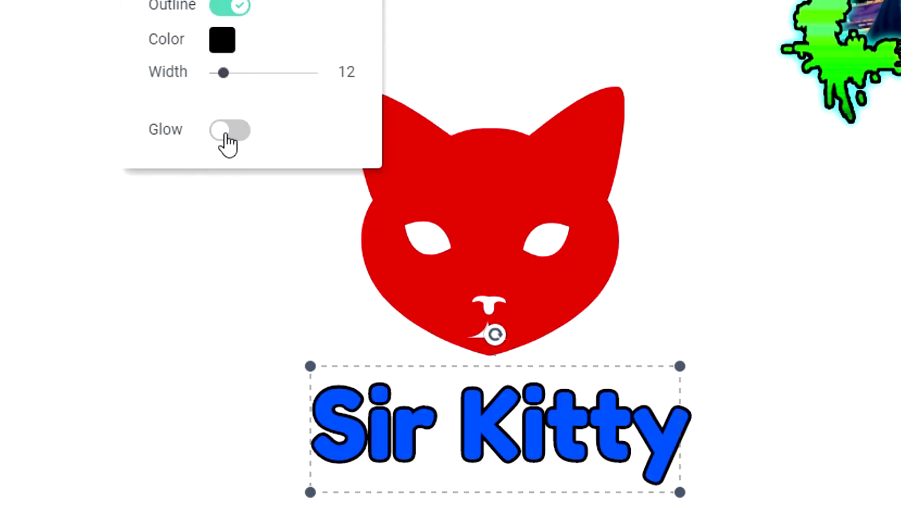
- Try a black glow effect on the Sir Kitty text
{"action": "left_click", "coordinate": [230, 131]}
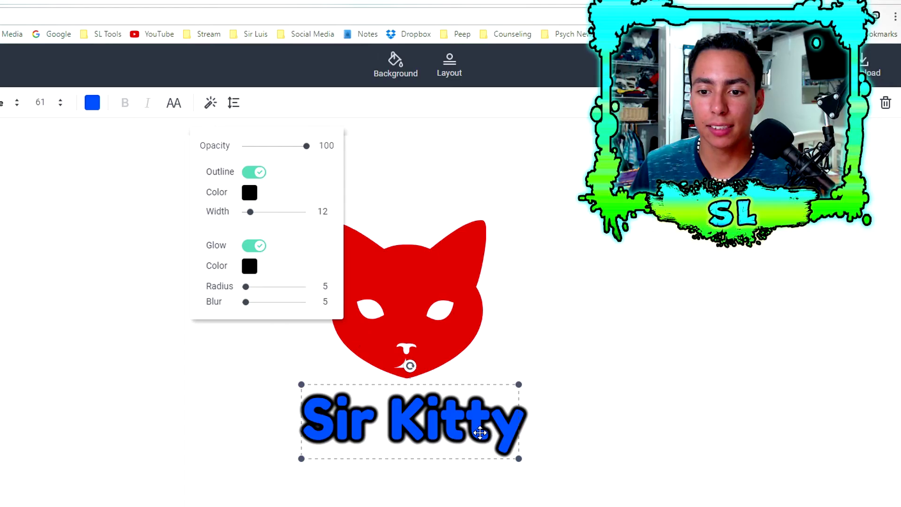
{"action": "mouse_move", "coordinate": [244, 288]}
{"action": "left_mouse_down"}
{"action": "mouse_move", "coordinate": [258, 292]}
{"action": "mouse_move", "coordinate": [242, 291]}
{"action": "left_mouse_up"}
{"action": "left_click", "coordinate": [111, 265]}
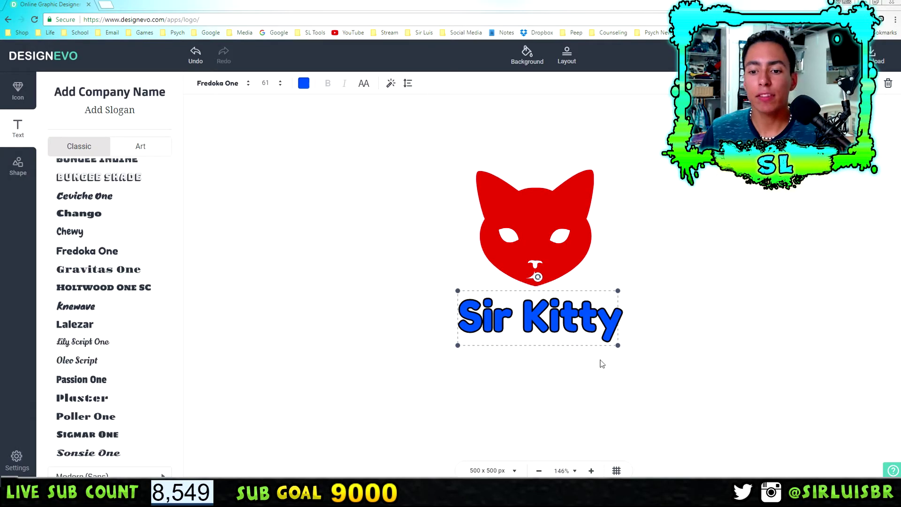
- Nudge the Sir Kitty text slightly up towards the cat face
{"action": "left_click_drag", "start_coordinate": [556, 314], "coordinate": [558, 312]}
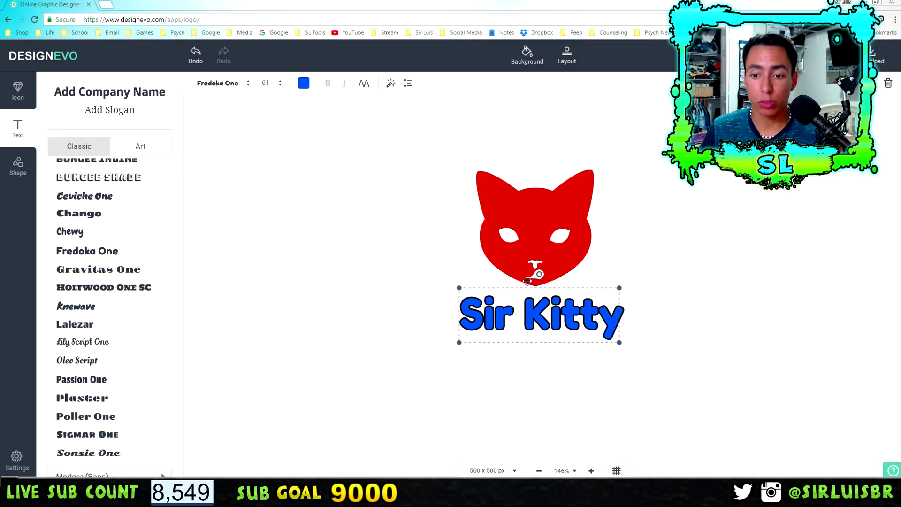
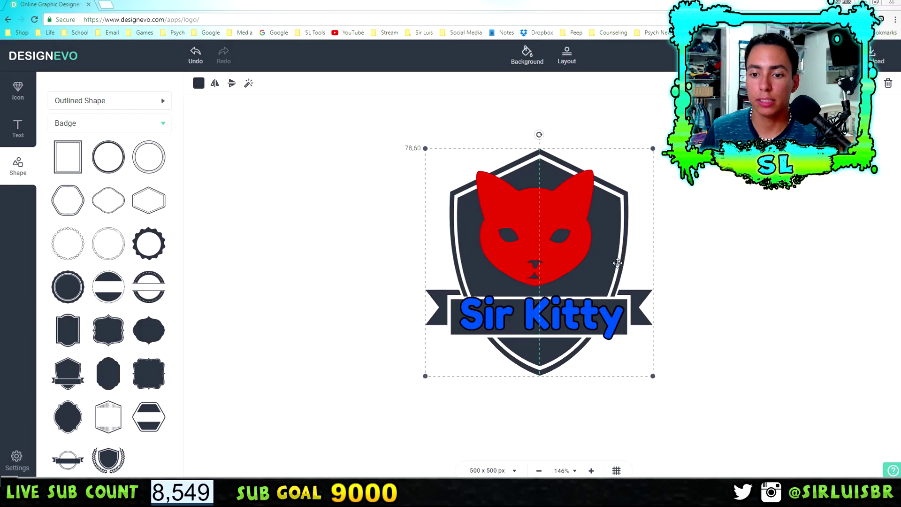
- Recolour the ribbon shield badge solid cyan
{"action": "left_click", "coordinate": [199, 83]}
{"action": "left_click_drag", "start_coordinate": [221, 182], "coordinate": [302, 136]}
{"action": "left_click_drag", "start_coordinate": [250, 212], "coordinate": [239, 210]}
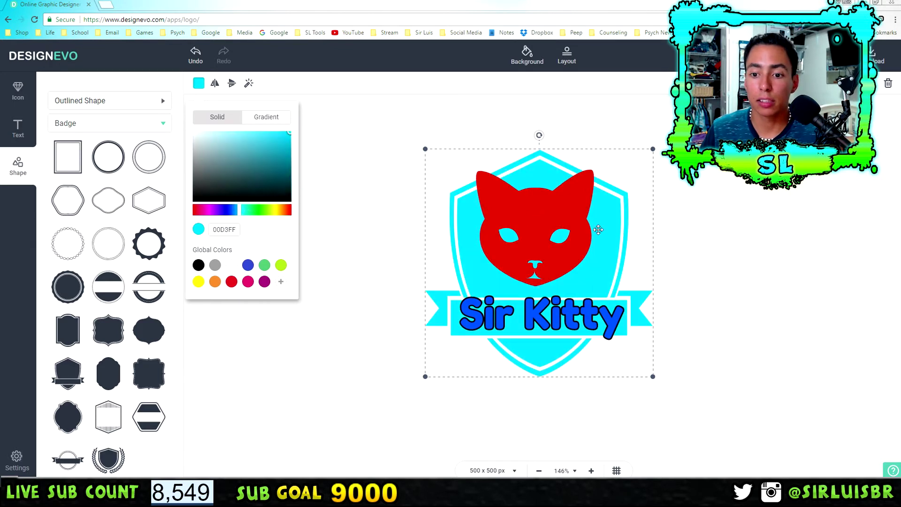
- Move the cyan shield badge up to position 78,57 and centre the cat face on it
{"action": "left_click", "coordinate": [613, 231]}
{"action": "left_click_drag", "start_coordinate": [614, 232], "coordinate": [613, 227]}
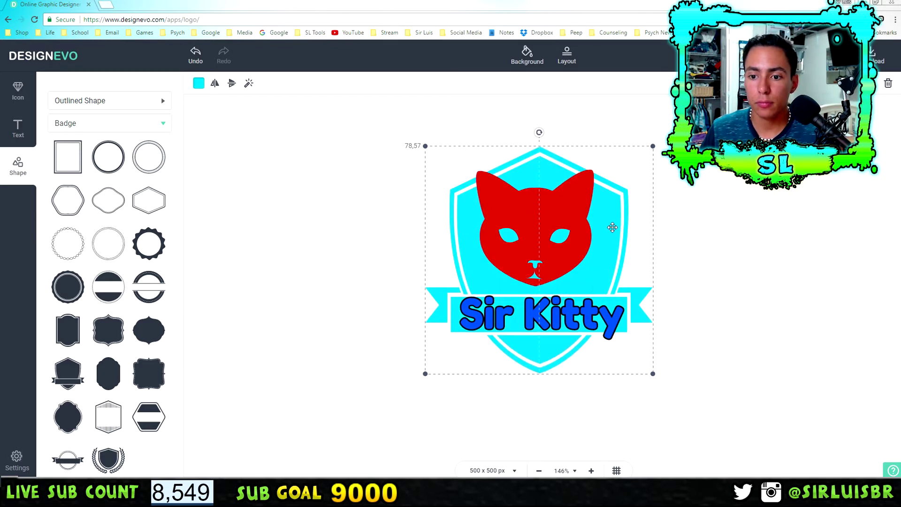
{"action": "left_click_drag", "start_coordinate": [583, 220], "coordinate": [581, 218]}
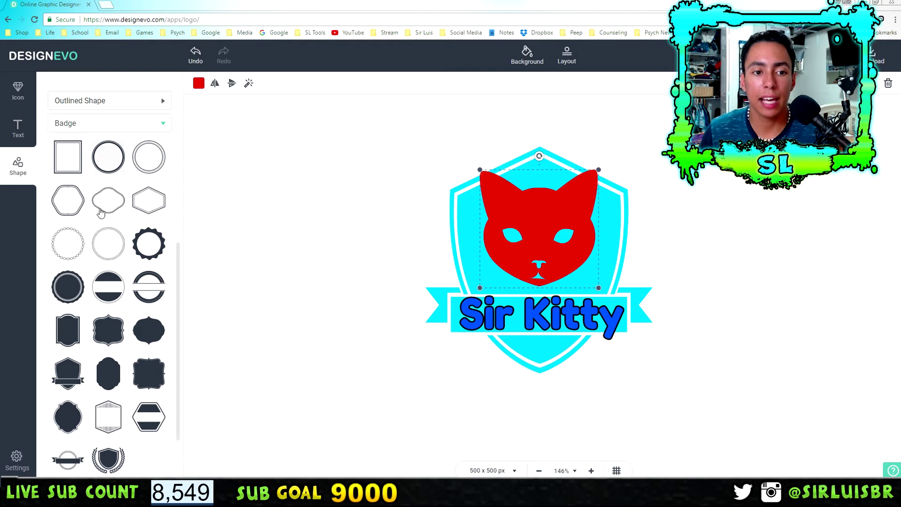
- Add the scalloped ring badge in blue behind the cat face
{"action": "scroll", "coordinate": [141, 235], "scroll_direction": "down", "scroll_amount": 3}
{"action": "scroll", "coordinate": [153, 221], "scroll_direction": "up", "scroll_amount": 3}
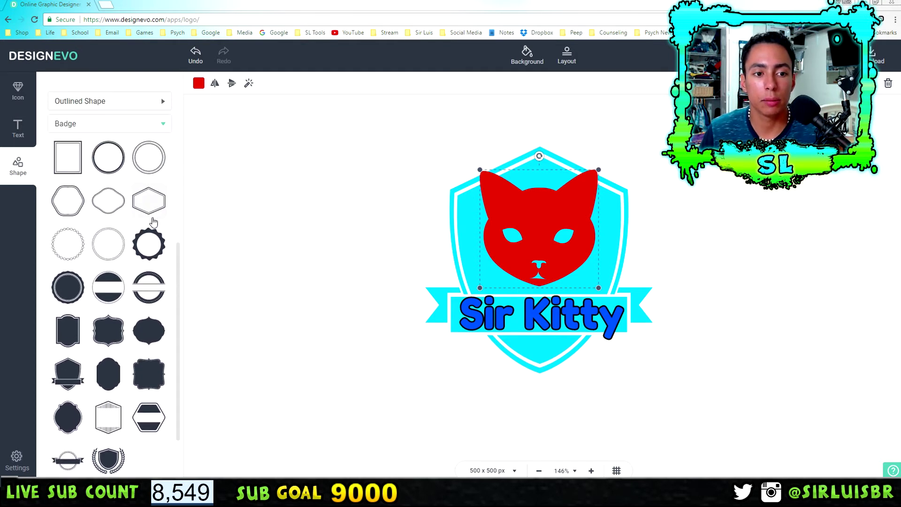
{"action": "left_click", "coordinate": [150, 248]}
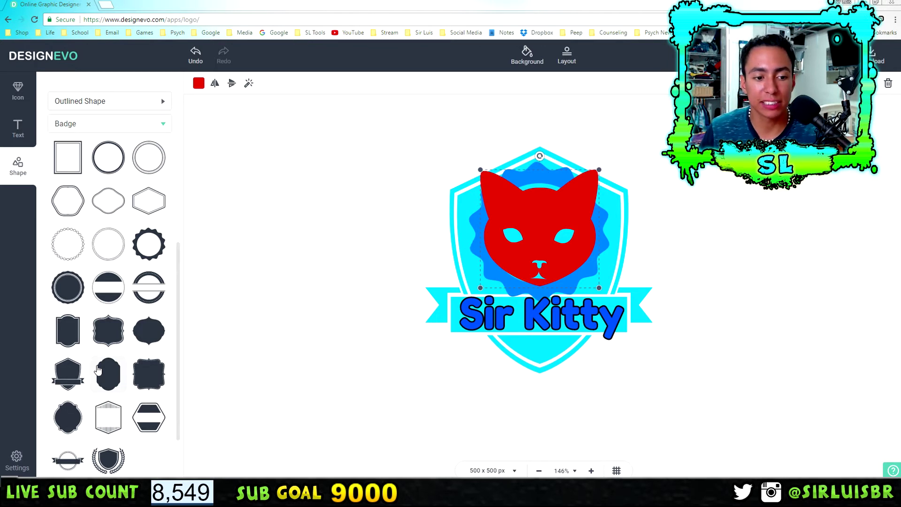
- Add a second ribbon shield badge, scale it up and align it over the cyan shield
{"action": "left_click", "coordinate": [66, 373]}
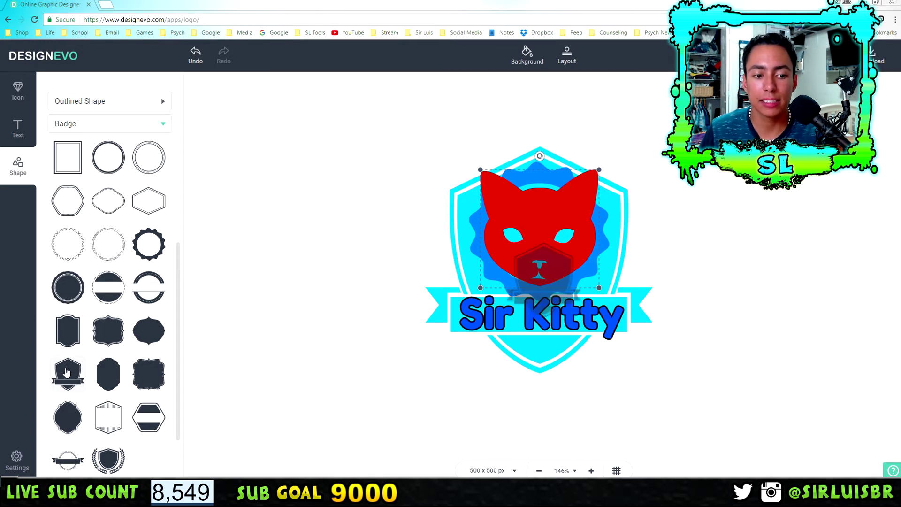
{"action": "left_click_drag", "start_coordinate": [556, 276], "coordinate": [454, 202]}
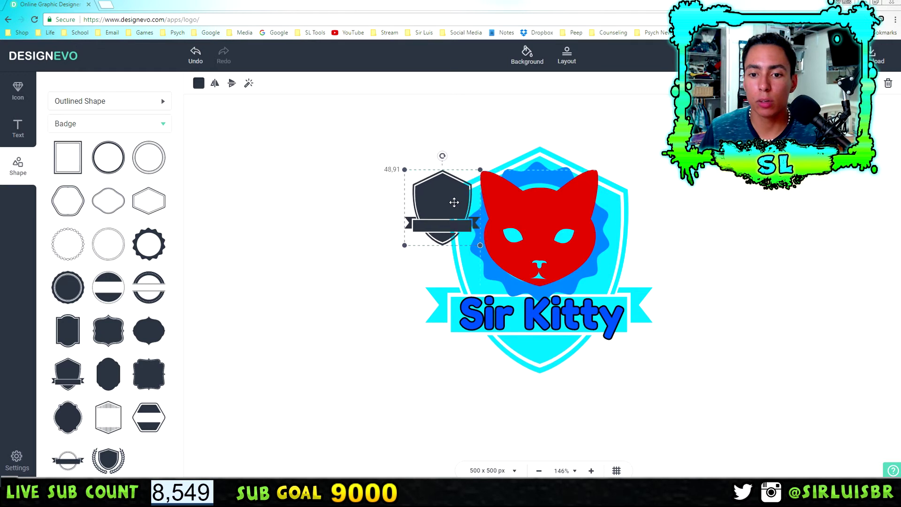
{"action": "left_click_drag", "start_coordinate": [479, 244], "coordinate": [625, 390]}
{"action": "left_click_drag", "start_coordinate": [561, 283], "coordinate": [581, 265]}
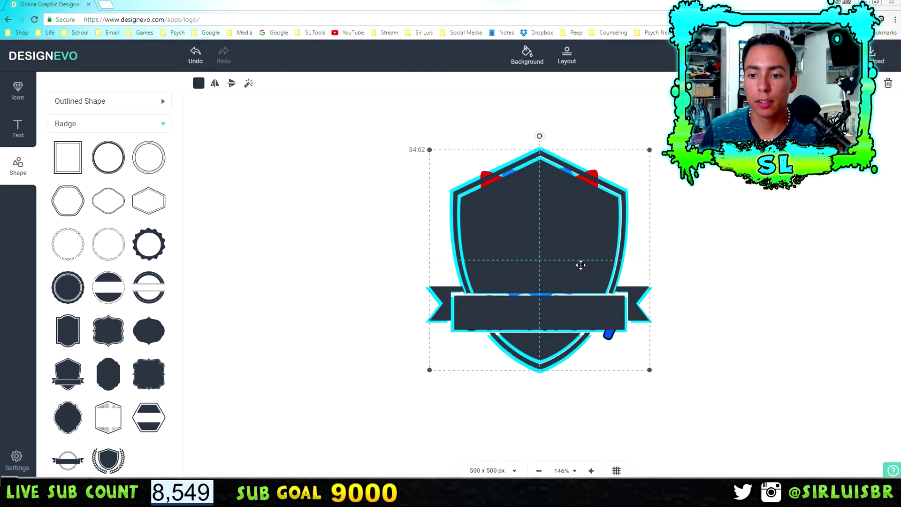
{"action": "left_click_drag", "start_coordinate": [652, 365], "coordinate": [658, 374]}
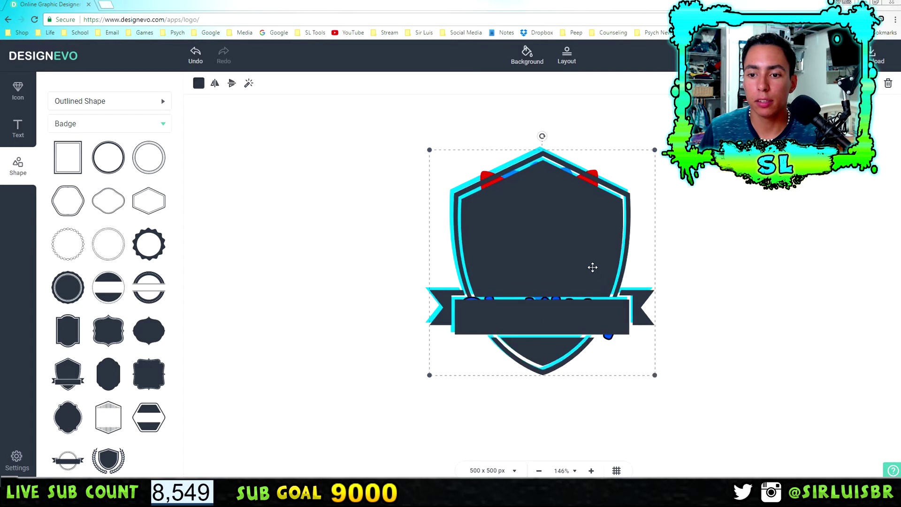
{"action": "left_click_drag", "start_coordinate": [594, 265], "coordinate": [590, 260]}
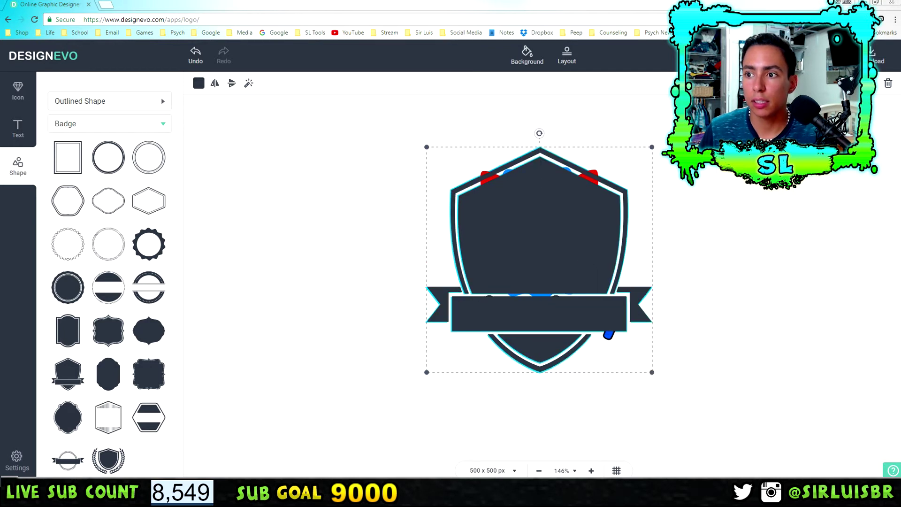
- Colour the second shield badge black and send it behind all other logo elements
{"action": "left_click", "coordinate": [199, 83]}
{"action": "left_click_drag", "start_coordinate": [235, 160], "coordinate": [315, 217]}
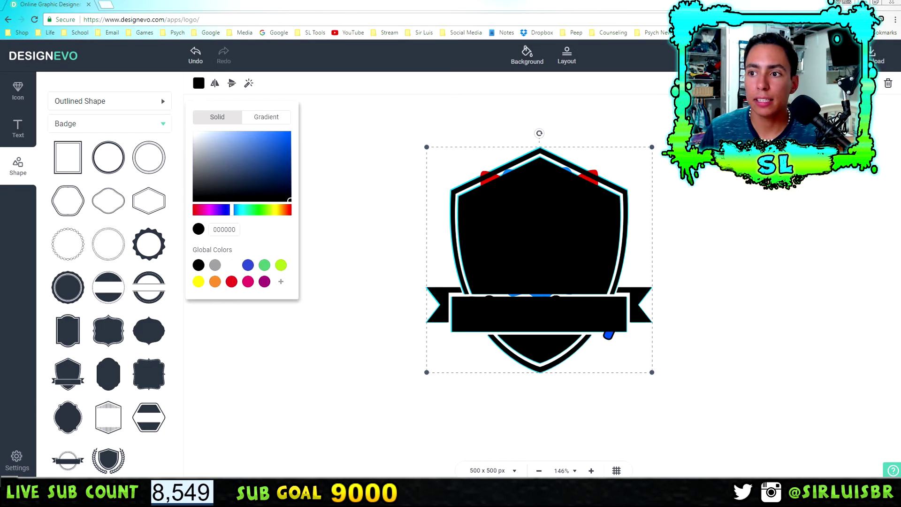
{"action": "key", "text": "ctrl+shift+bracketleft"}
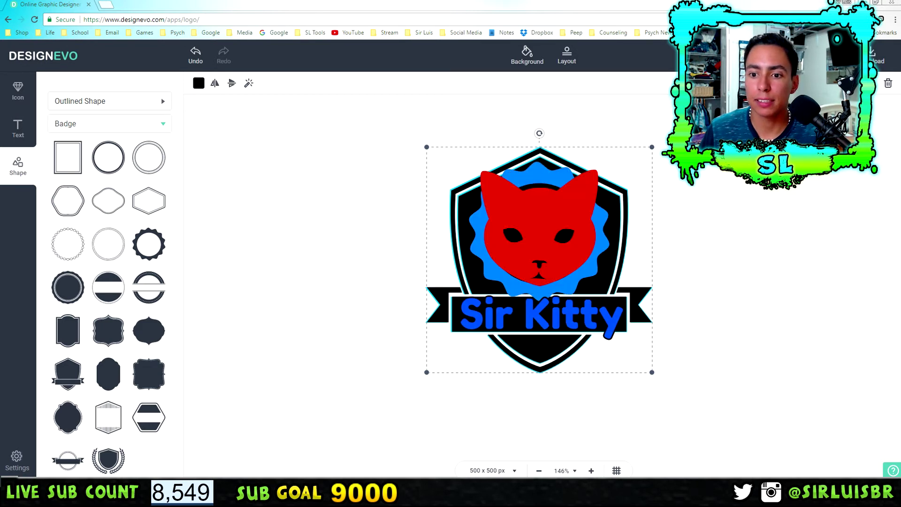
{"action": "key", "text": "ctrl+shift+bracketleft"}
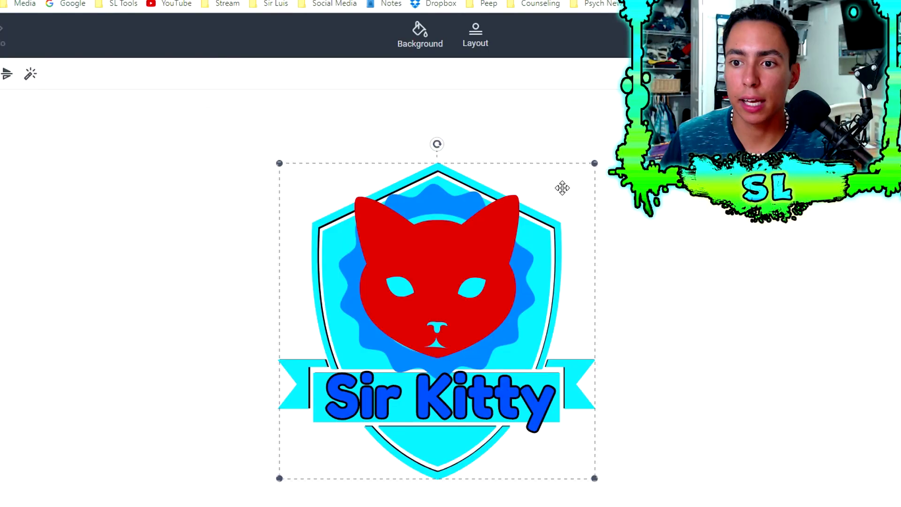
- Shrink the cyan shield badge slightly and centre it so the black shield forms an outline around it
{"action": "left_click_drag", "start_coordinate": [555, 179], "coordinate": [556, 175]}
{"action": "left_click_drag", "start_coordinate": [594, 475], "coordinate": [591, 473]}
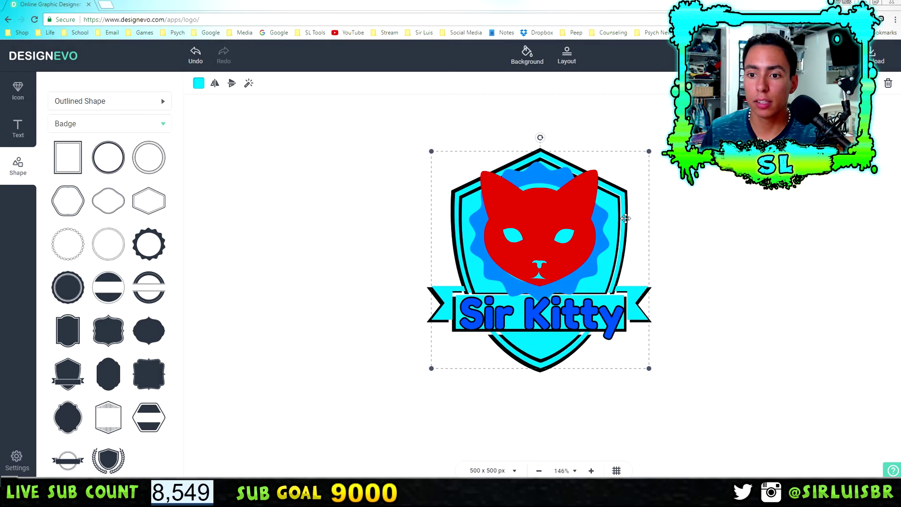
- Look over the remaining shape categories, select the cat face and show the cat icon results again
{"action": "scroll", "coordinate": [92, 379], "scroll_direction": "down", "scroll_amount": 2}
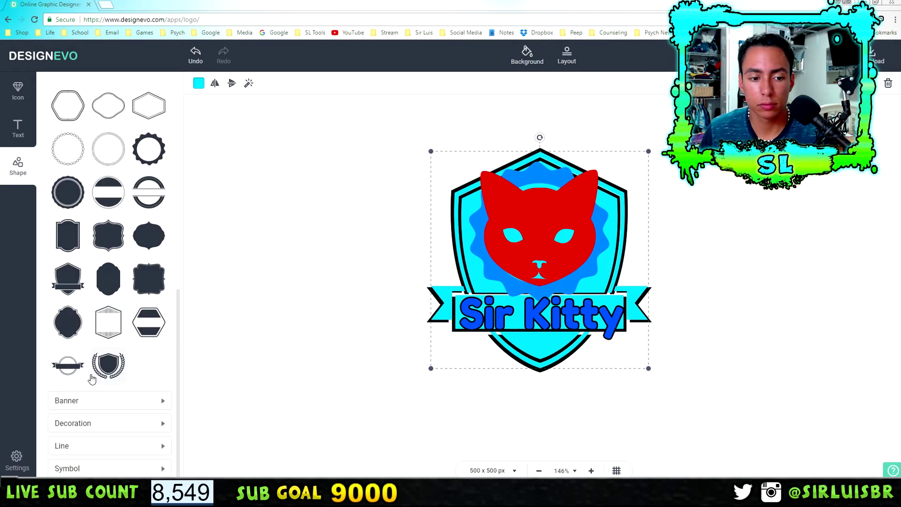
{"action": "left_click", "coordinate": [568, 231]}
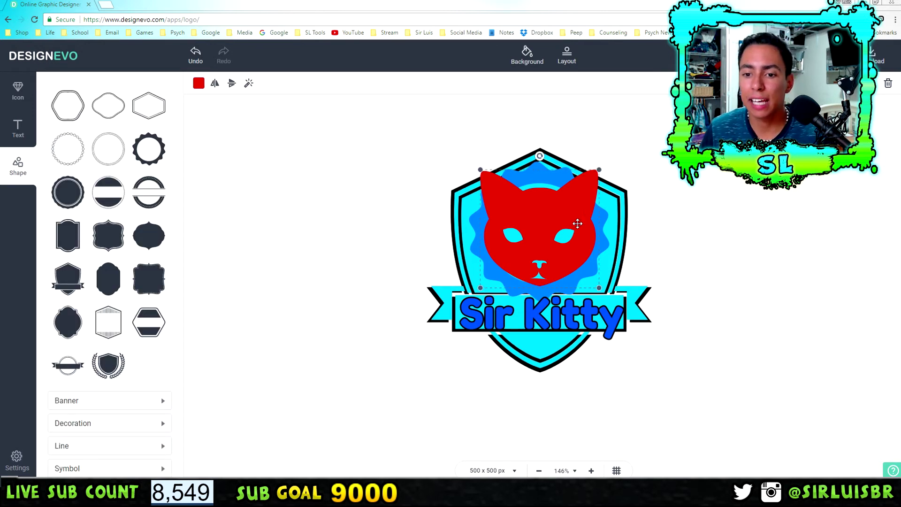
{"action": "left_click", "coordinate": [19, 94]}
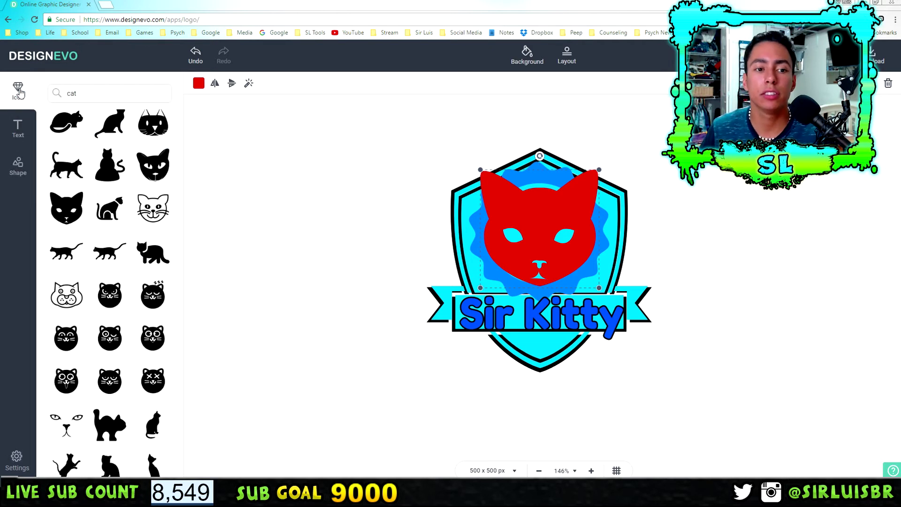
- Add a black copy of the cat face icon, enlarge it slightly and align it over the red cat face
{"action": "left_click_drag", "start_coordinate": [69, 208], "coordinate": [536, 217]}
{"action": "left_click_drag", "start_coordinate": [577, 260], "coordinate": [626, 309]}
{"action": "left_click_drag", "start_coordinate": [593, 275], "coordinate": [568, 255]}
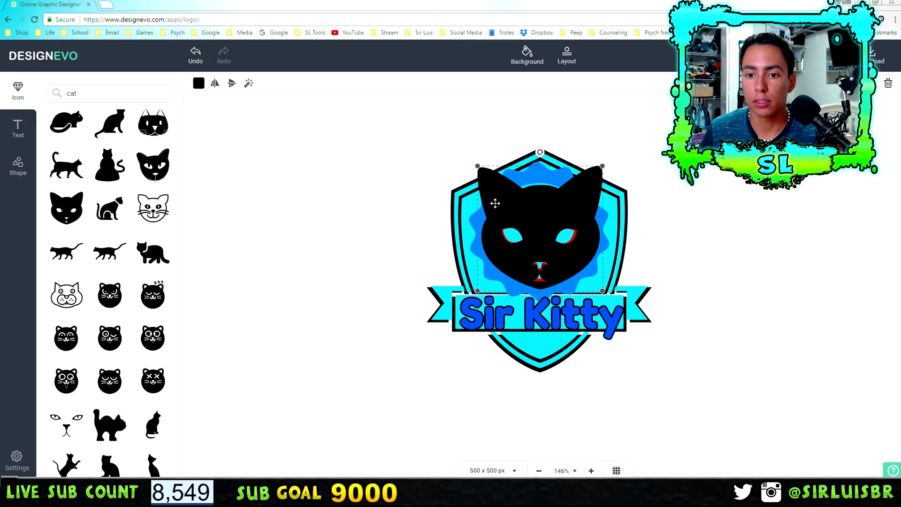
{"action": "left_click_drag", "start_coordinate": [474, 165], "coordinate": [463, 161]}
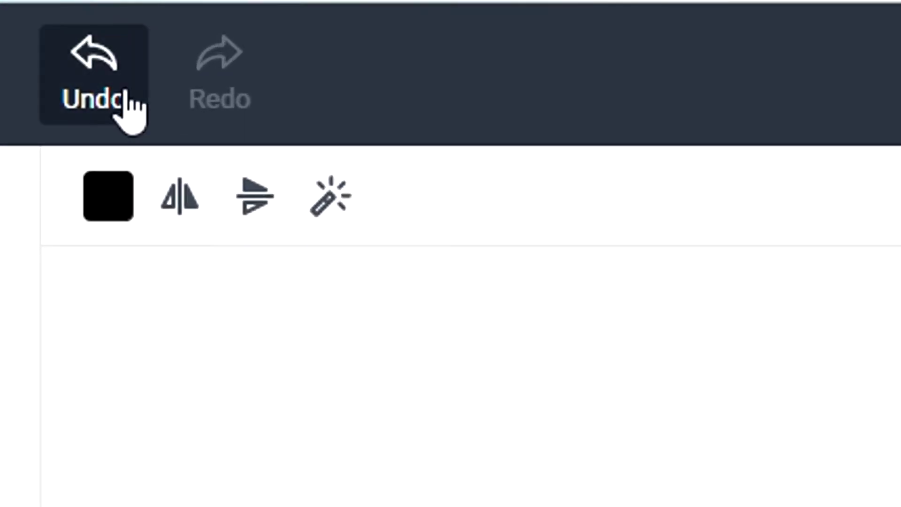
{"action": "left_click", "coordinate": [121, 109]}
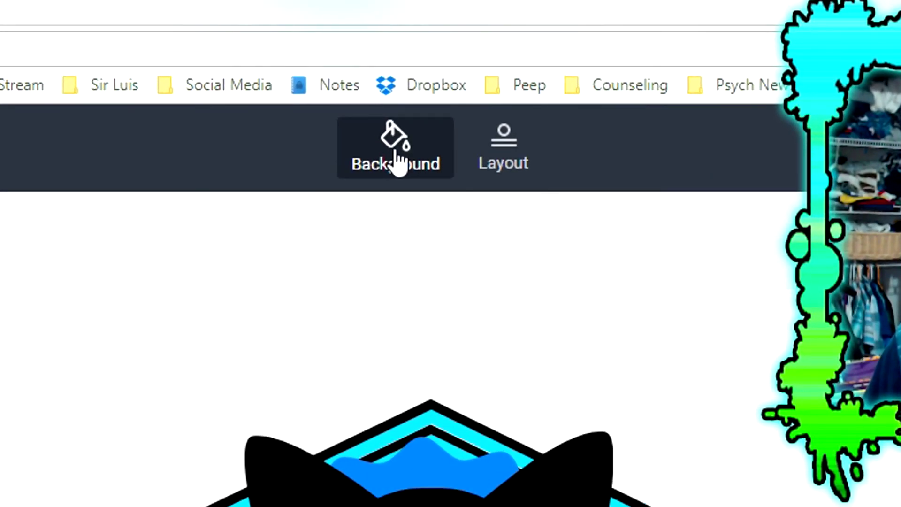
- Try a solid bright green background fill (5EFD00) and return the background to transparent
{"action": "left_click", "coordinate": [397, 162]}
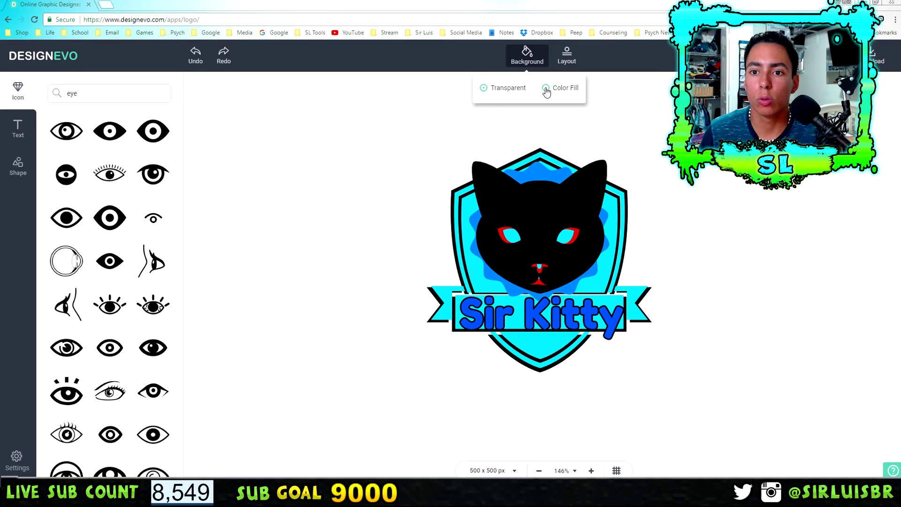
{"action": "left_click", "coordinate": [444, 241]}
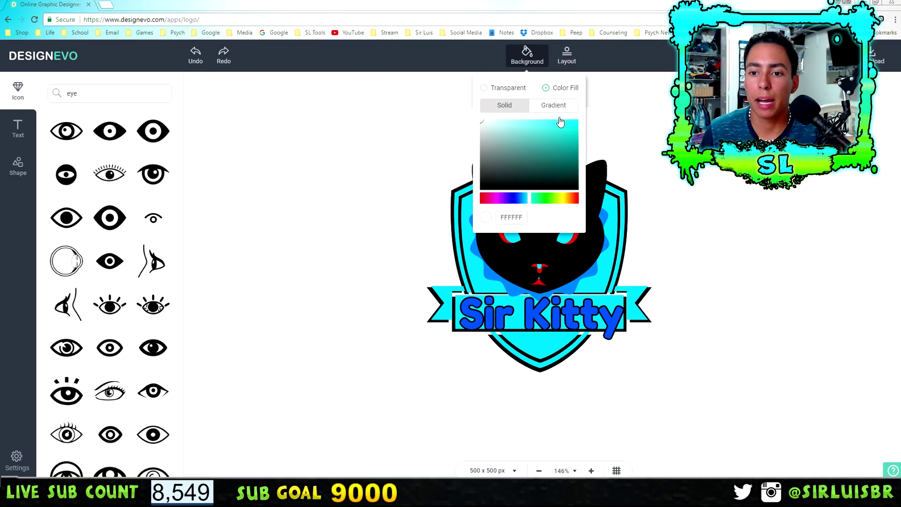
{"action": "left_click", "coordinate": [553, 199]}
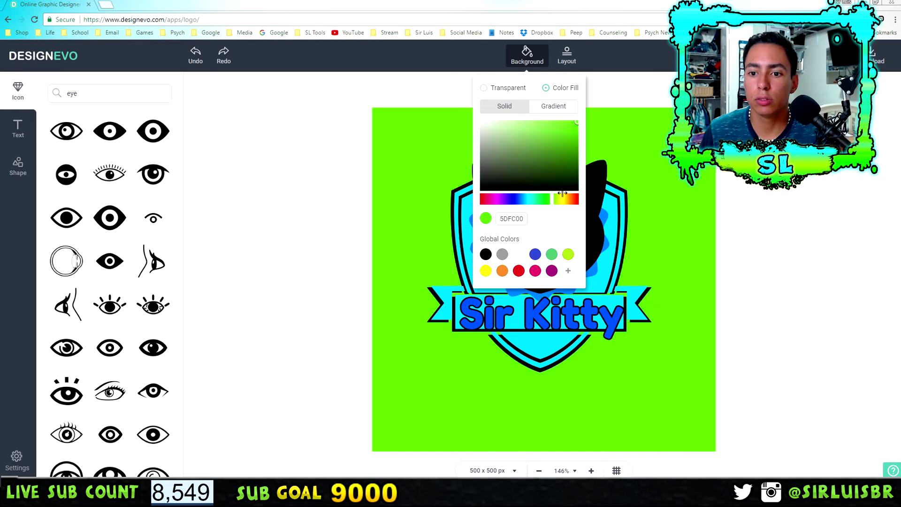
{"action": "left_click", "coordinate": [793, 202]}
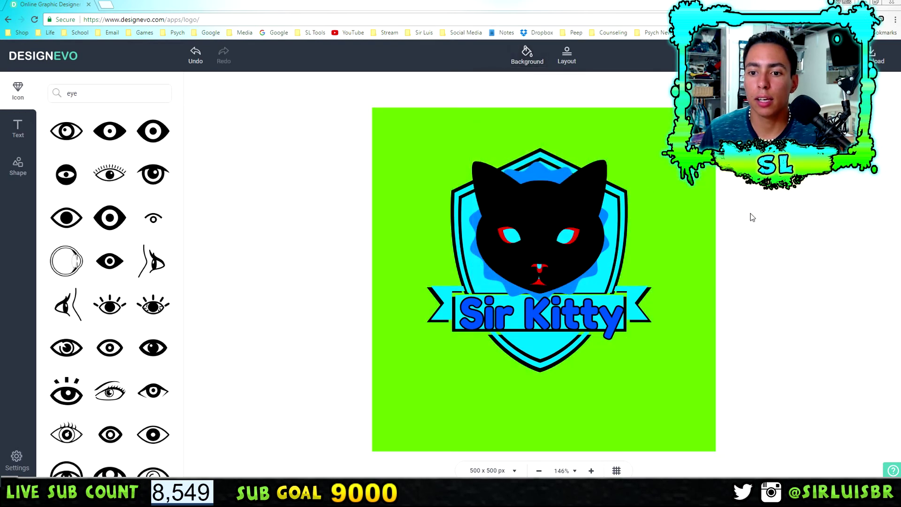
{"action": "left_click", "coordinate": [527, 54]}
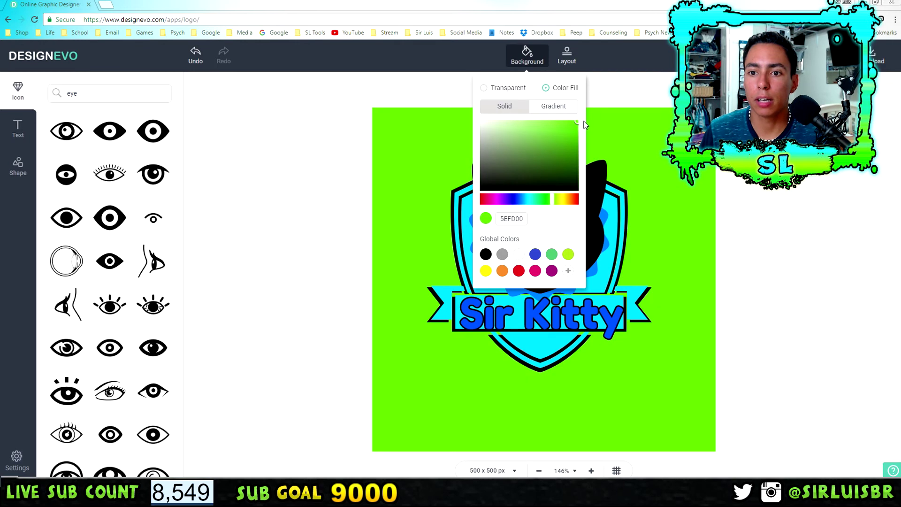
{"action": "left_click", "coordinate": [484, 88]}
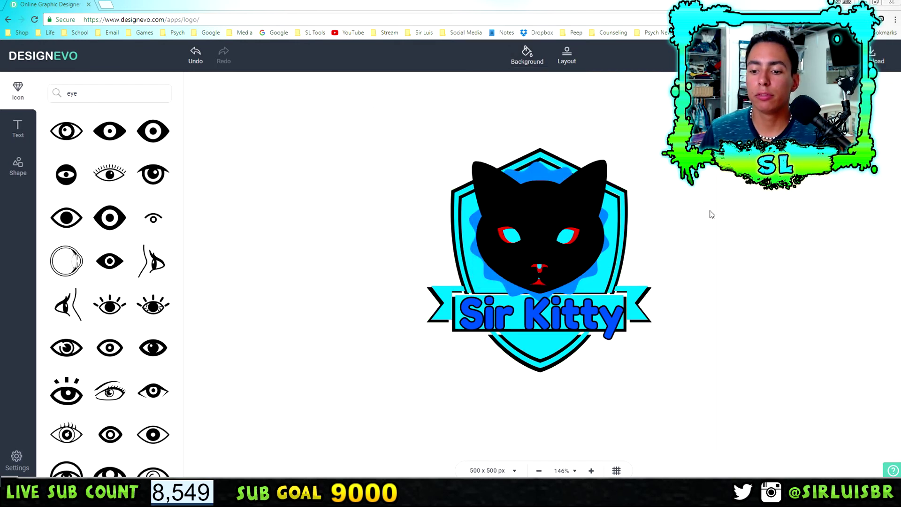
- Download the finished logo and save the archive as designevo.zip on the Data (D:) drive
{"action": "left_click", "coordinate": [883, 58]}
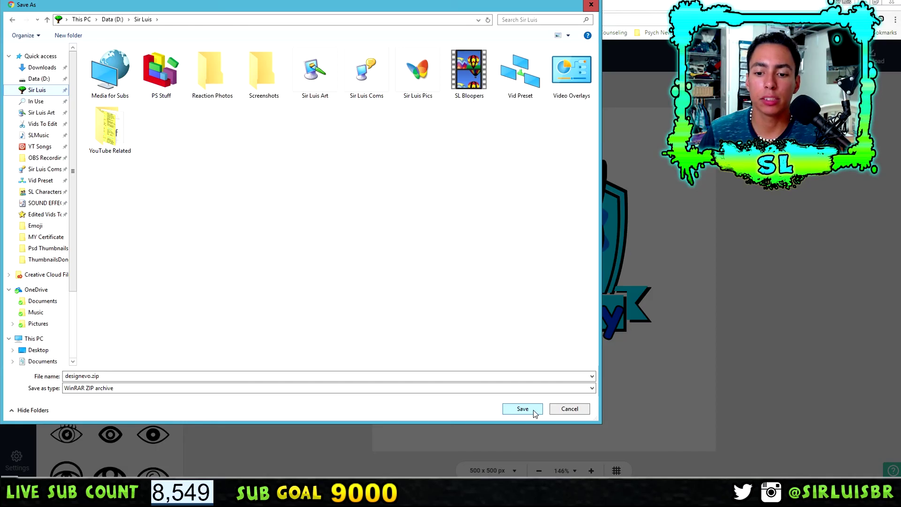
{"action": "left_click", "coordinate": [533, 410]}
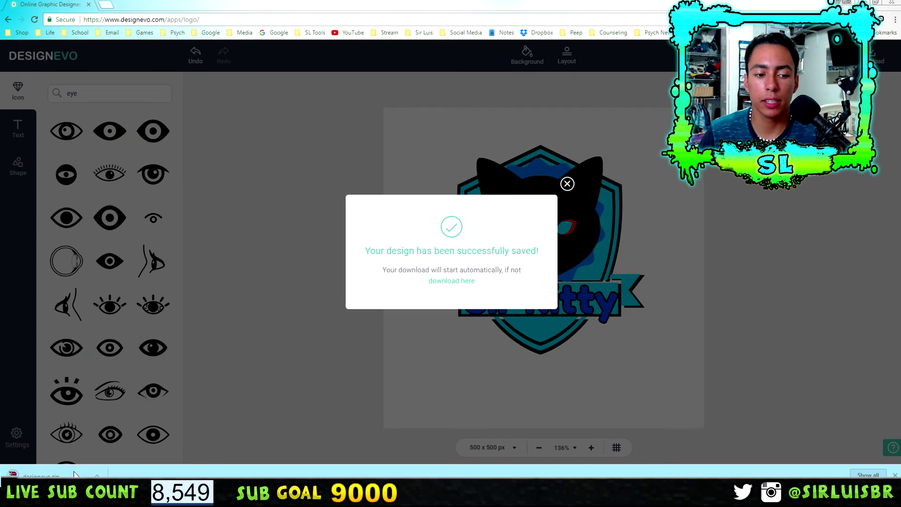
- Show the downloaded archive in its folder, open designevo.zip in WinRAR and dismiss the licence purchase reminder
{"action": "left_click", "coordinate": [97, 475]}
{"action": "left_click", "coordinate": [143, 444]}
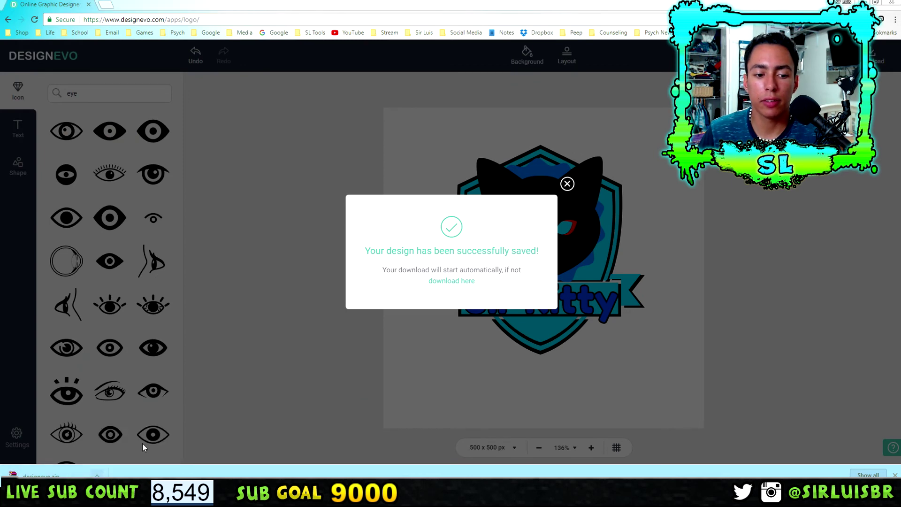
{"action": "double_click", "coordinate": [500, 213]}
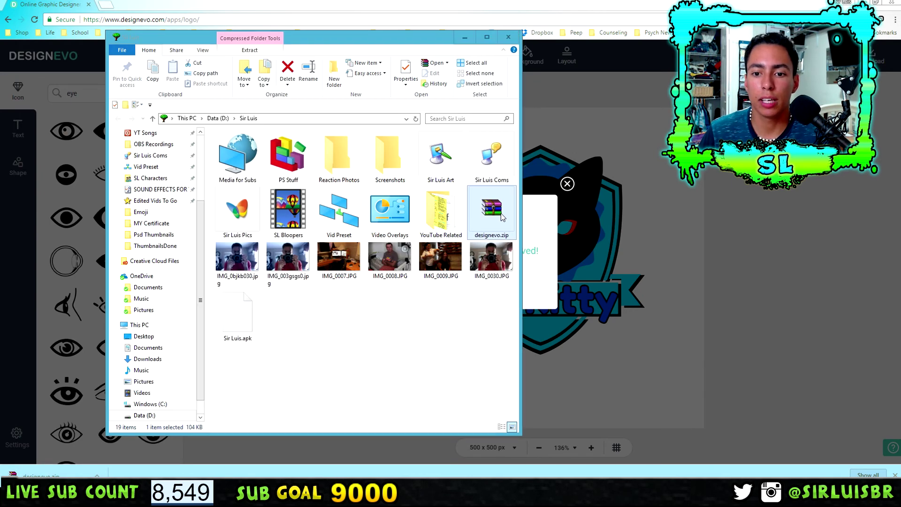
{"action": "left_click_drag", "start_coordinate": [205, 86], "coordinate": [373, 82]}
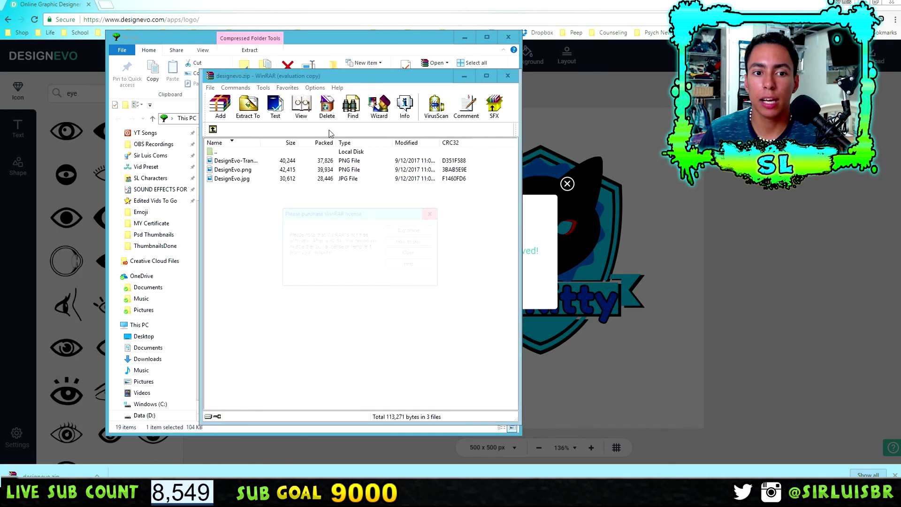
{"action": "left_click", "coordinate": [411, 253]}
{"action": "mouse_move", "coordinate": [282, 209]}
{"action": "left_mouse_down"}
{"action": "mouse_move", "coordinate": [285, 173]}
{"action": "mouse_move", "coordinate": [284, 207]}
{"action": "left_mouse_up"}
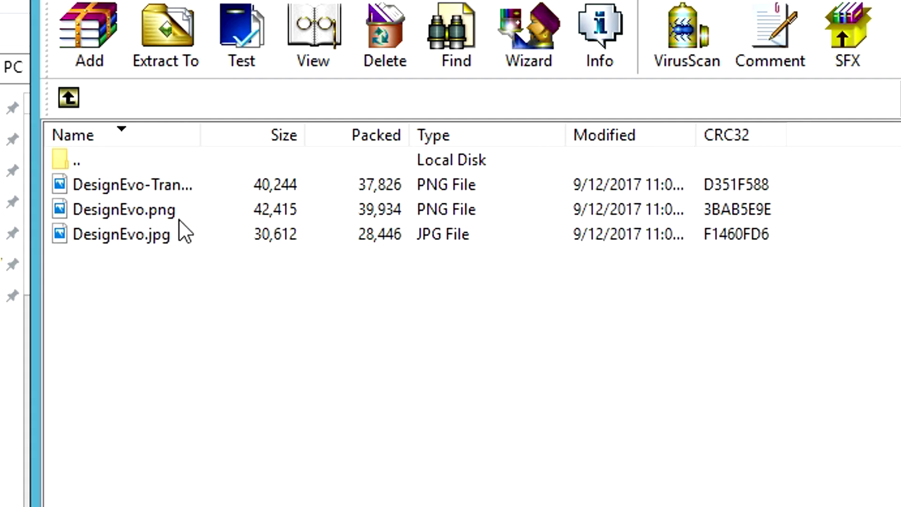
- View DesignEvo.jpg and the transparent PNG version of the logo from the archive
{"action": "double_click", "coordinate": [123, 235]}
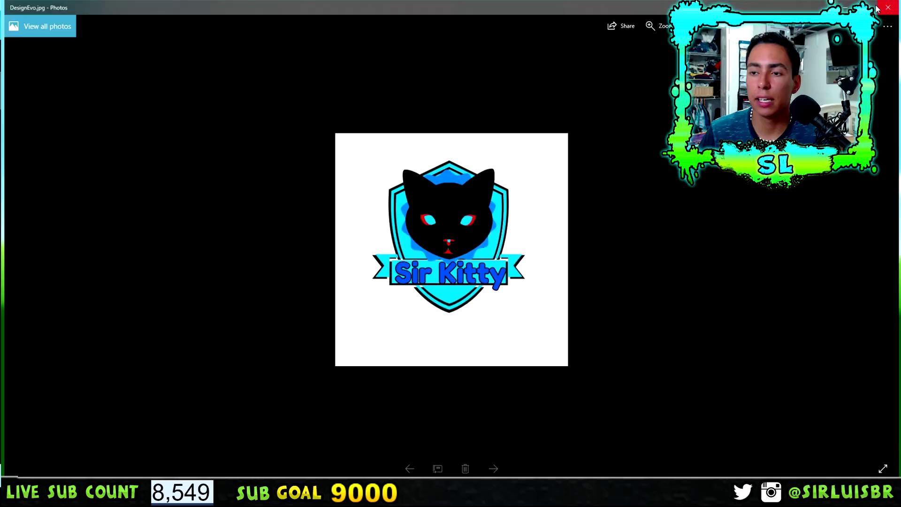
{"action": "key", "text": "Escape"}
{"action": "double_click", "coordinate": [285, 161]}
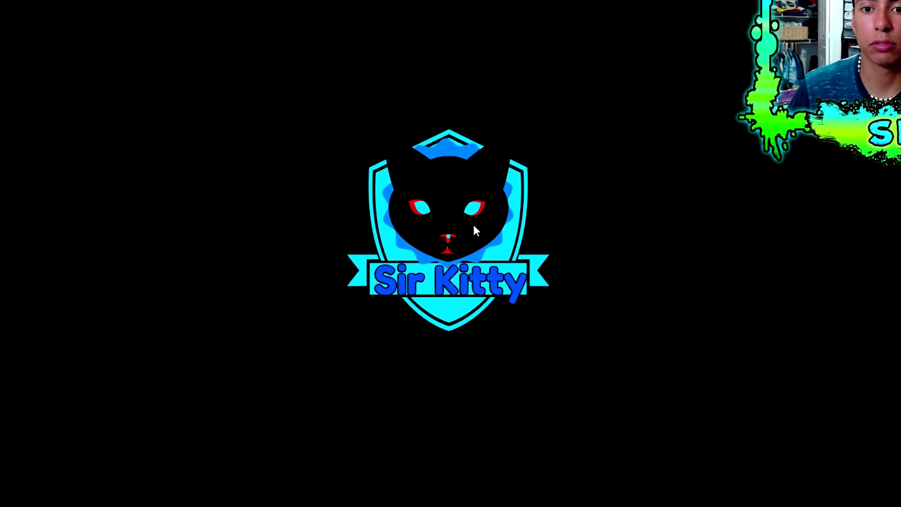